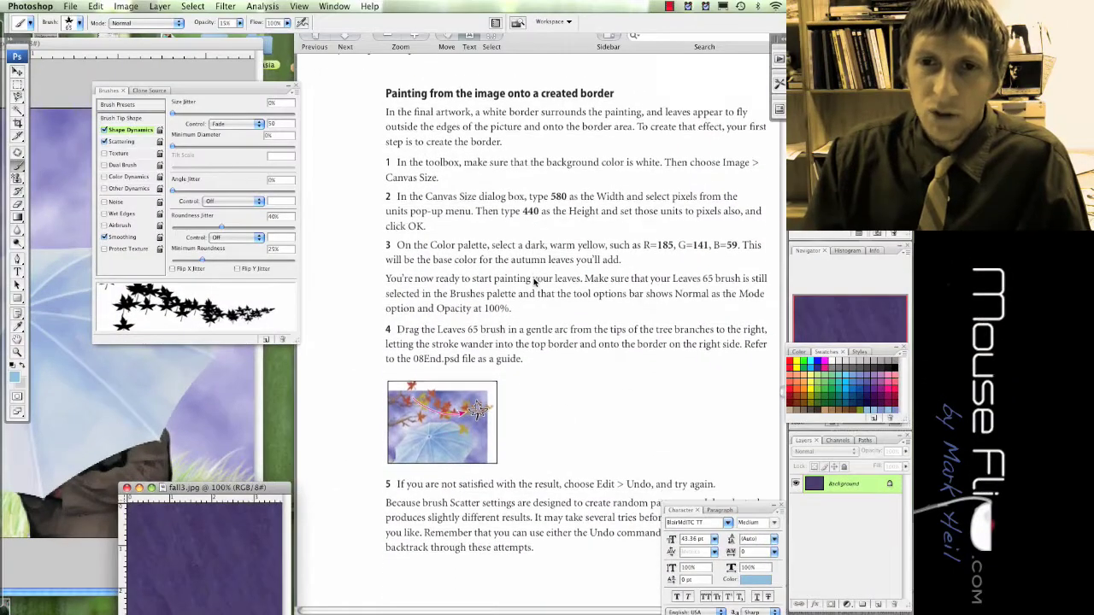
scroll(534, 282, down, 1)
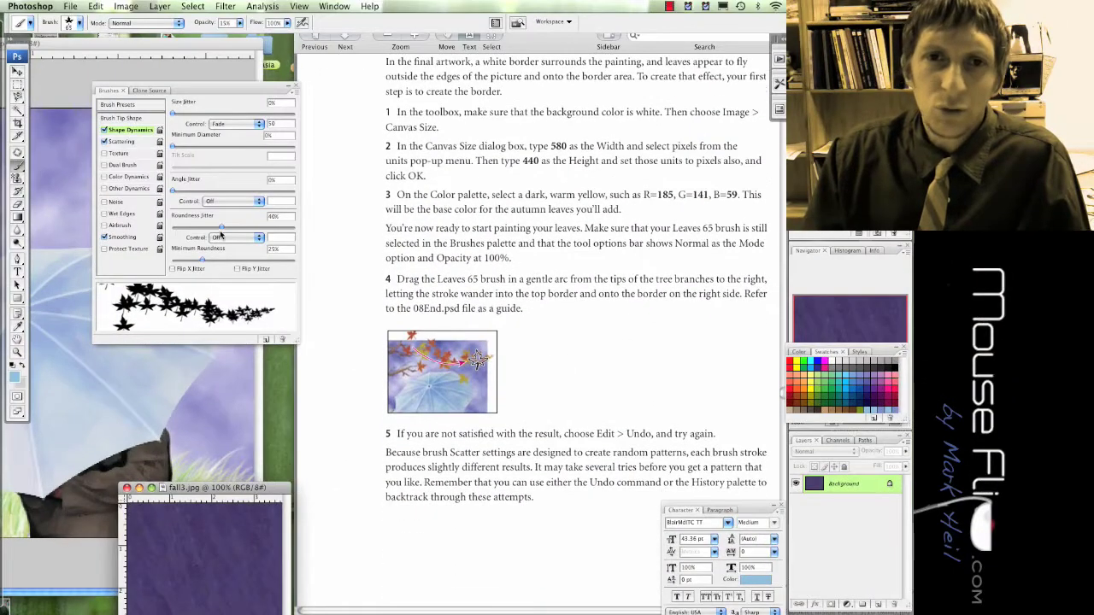
Step: Bring fall2.psd in front of the tutorial PDF and park the Brushes palette beside the Layers panel
click(163, 48)
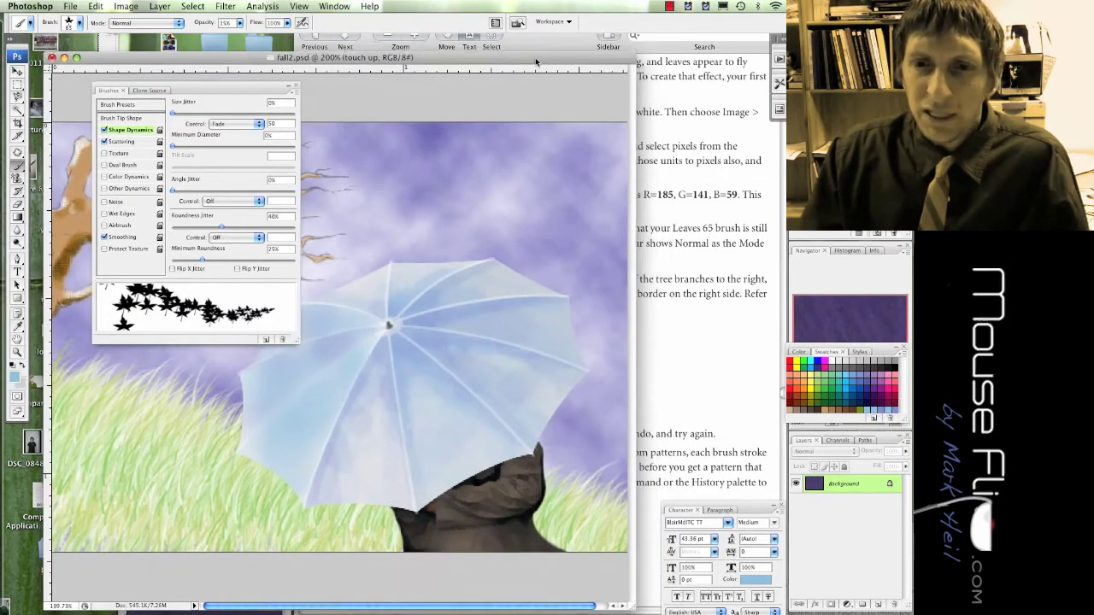
mouse_move(223, 90)
mouse_down()
mouse_move(717, 374)
mouse_move(758, 361)
mouse_up()
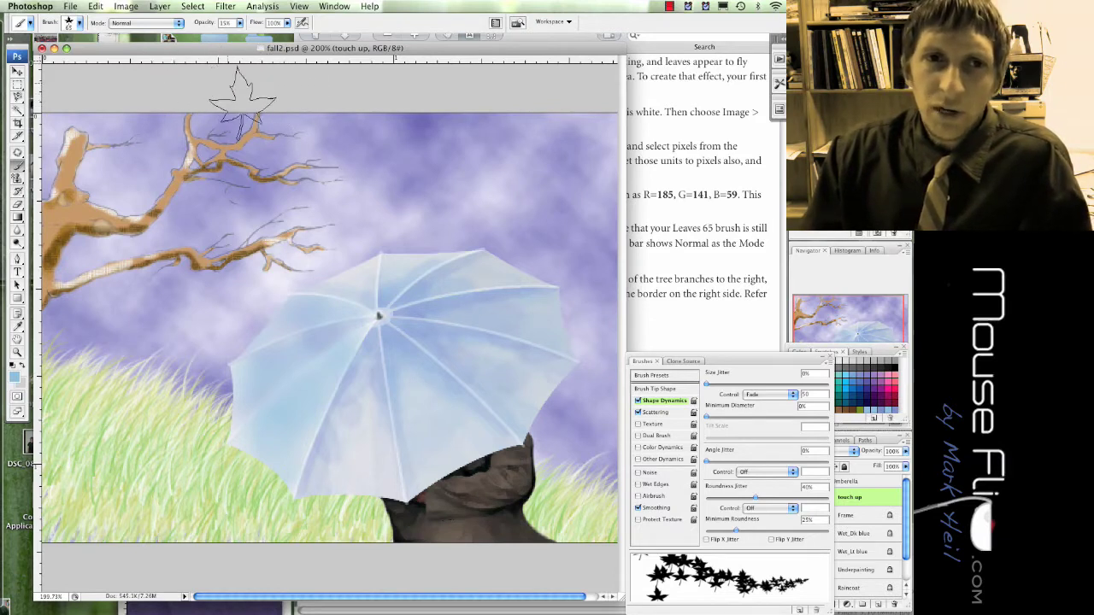
Step: Enlarge the fall2.psd canvas from 507 × 367 to 580 × 440 pixels with Canvas Size
click(127, 7)
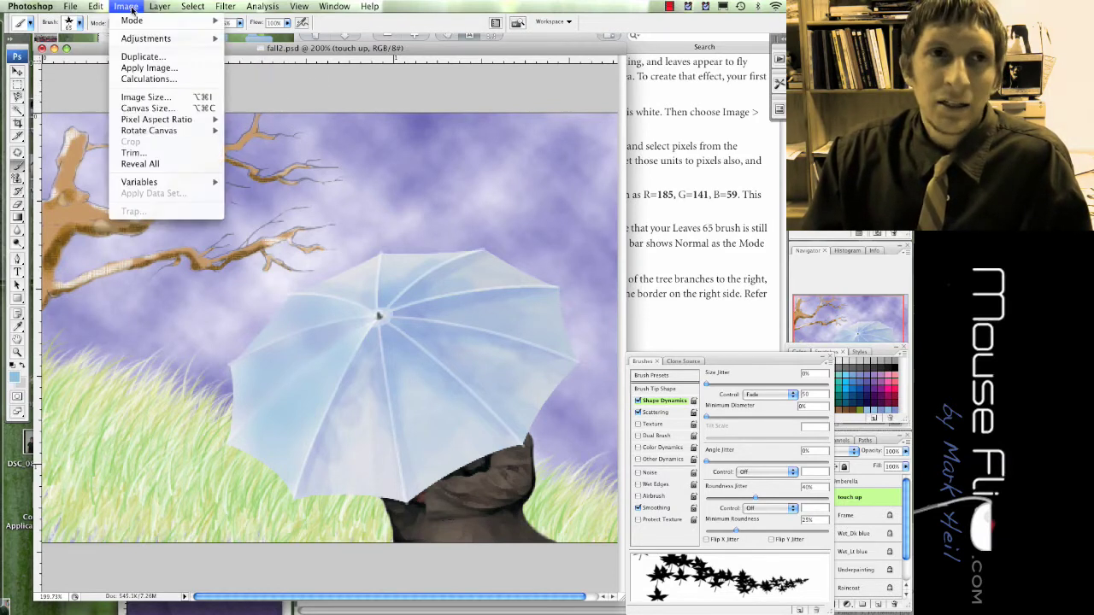
click(146, 109)
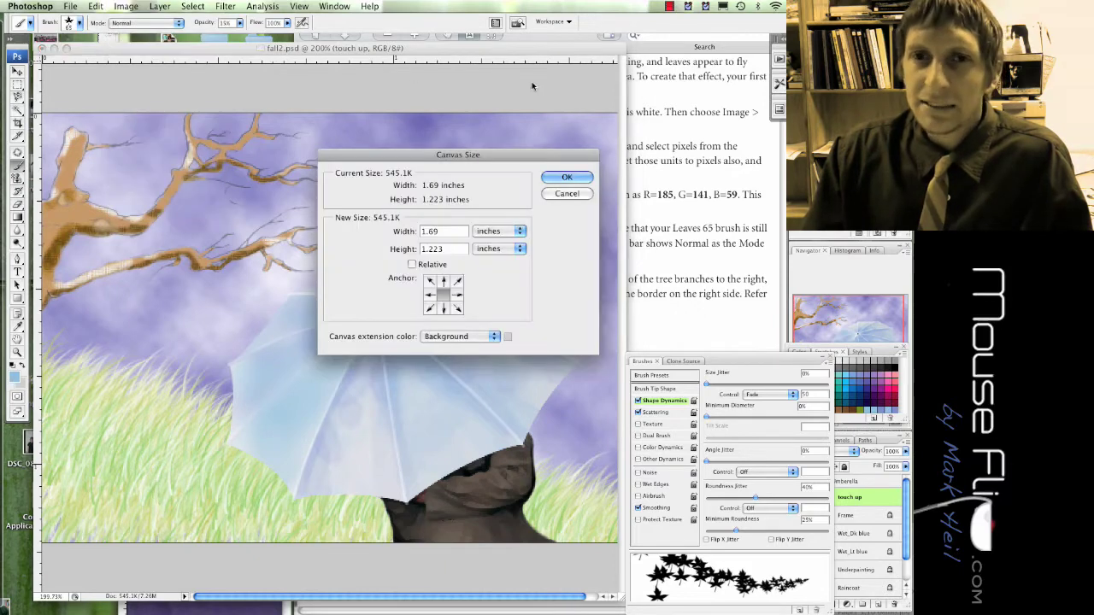
click(696, 174)
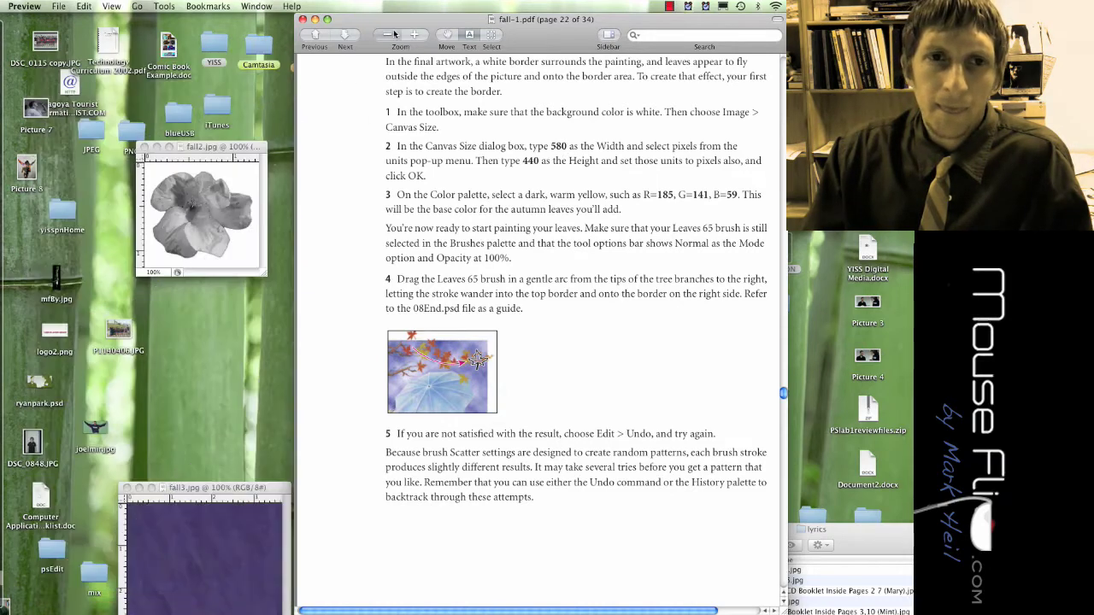
click(12, 588)
click(498, 231)
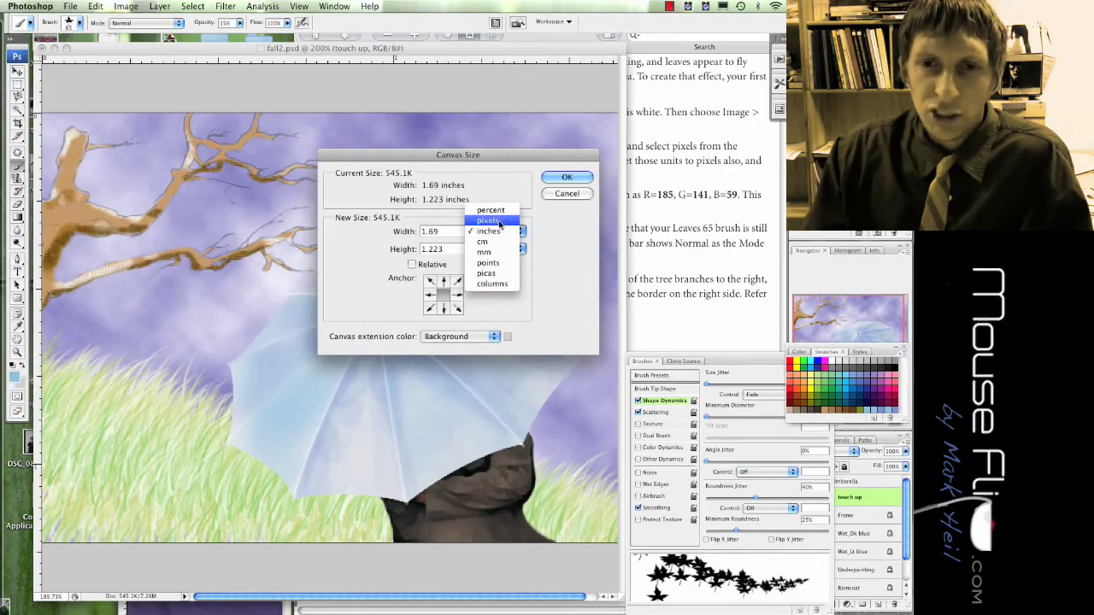
click(488, 220)
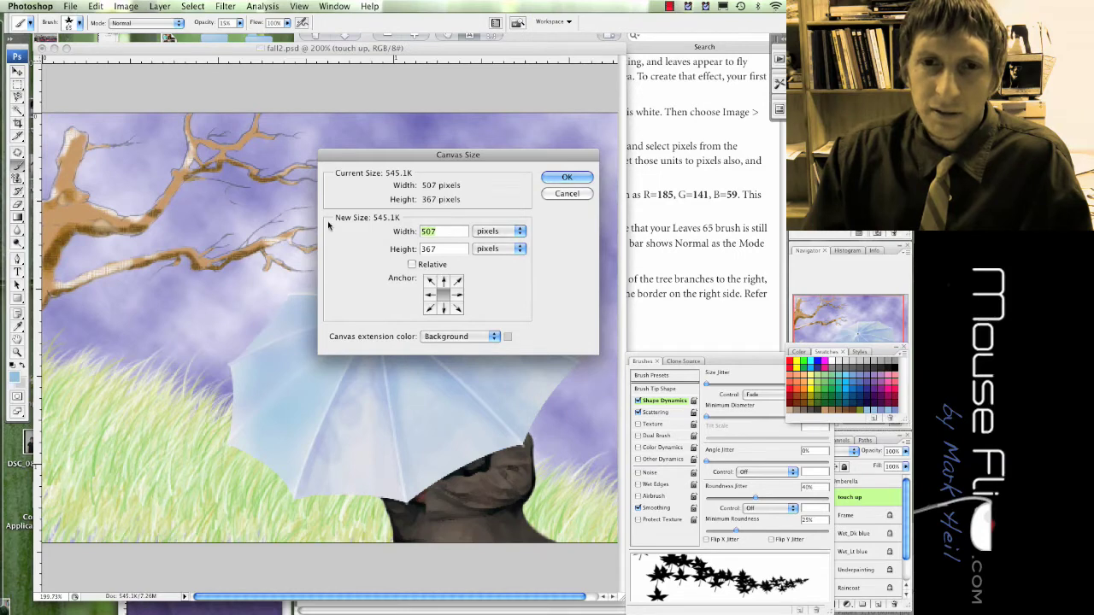
text(58)
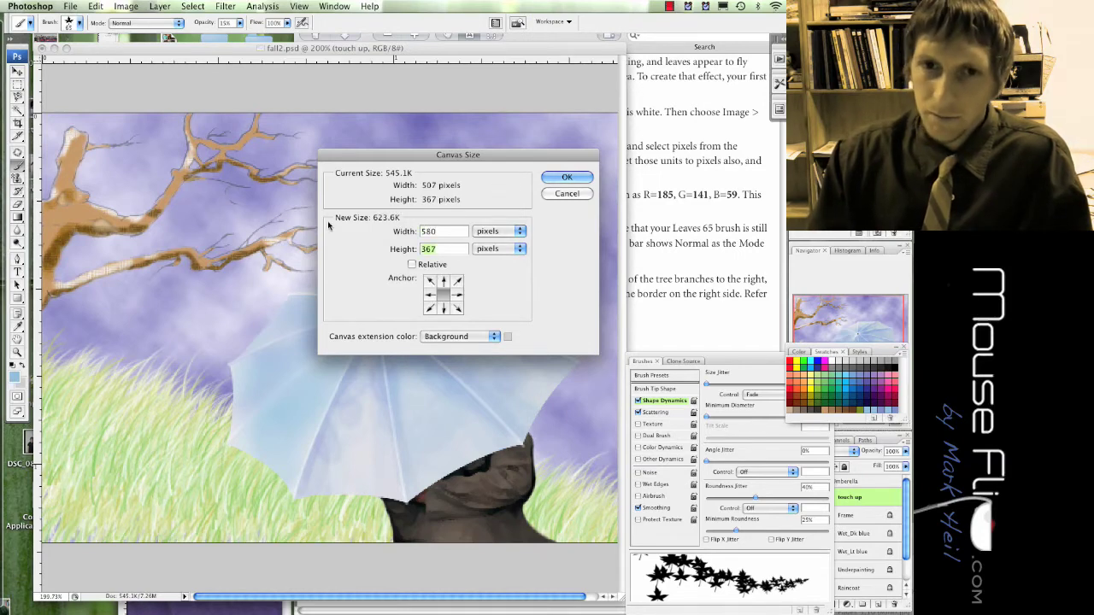
click(566, 178)
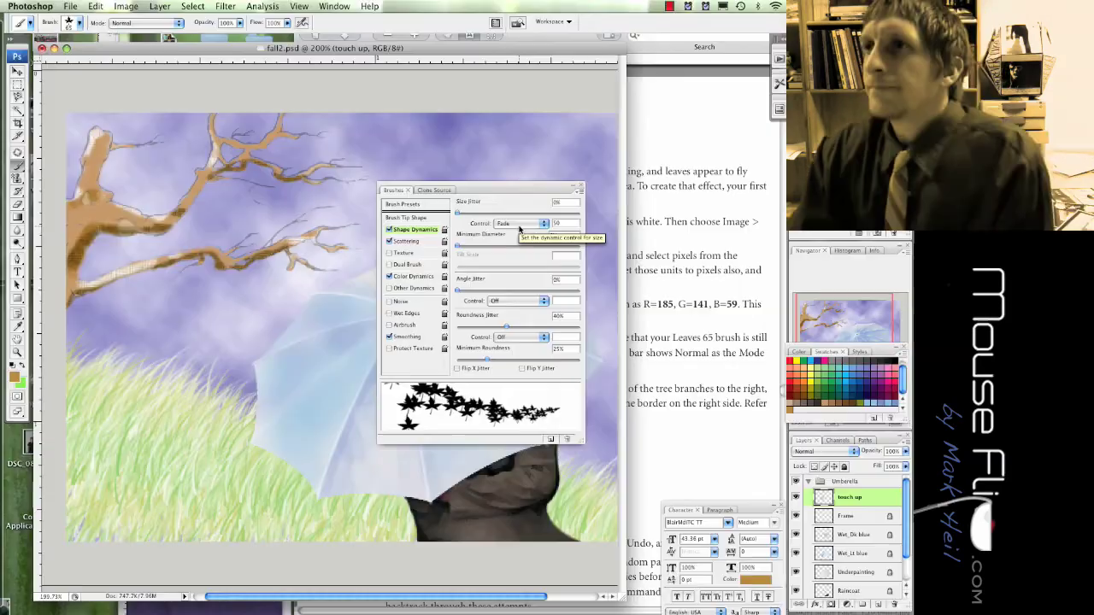
Step: Set the Leaves brush's Size Jitter control to Fade 50 and its Scattering control to Off
click(517, 224)
click(503, 214)
click(517, 224)
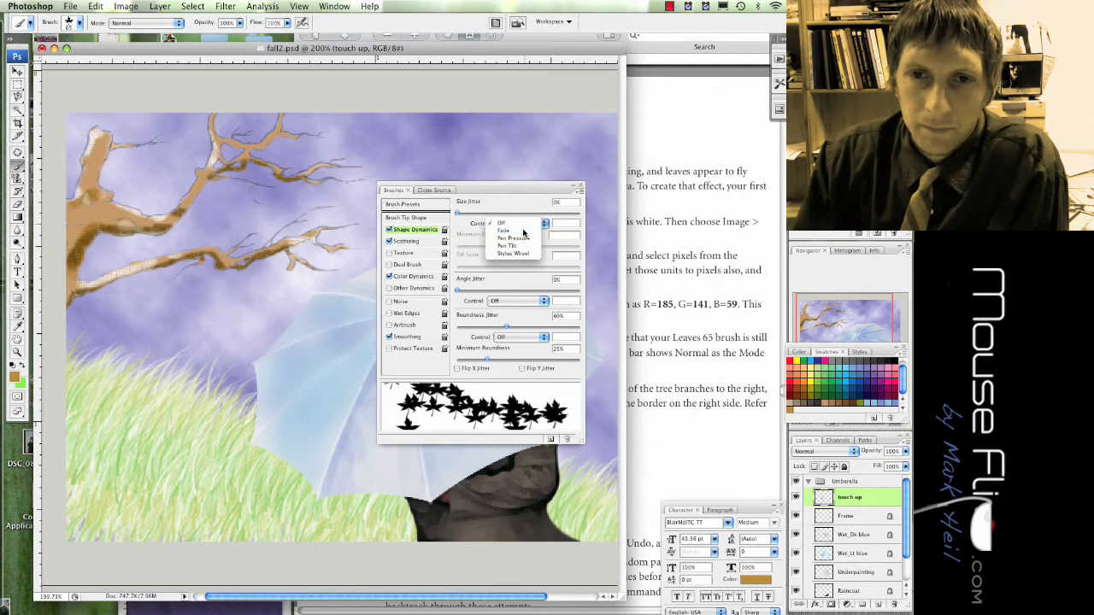
click(523, 233)
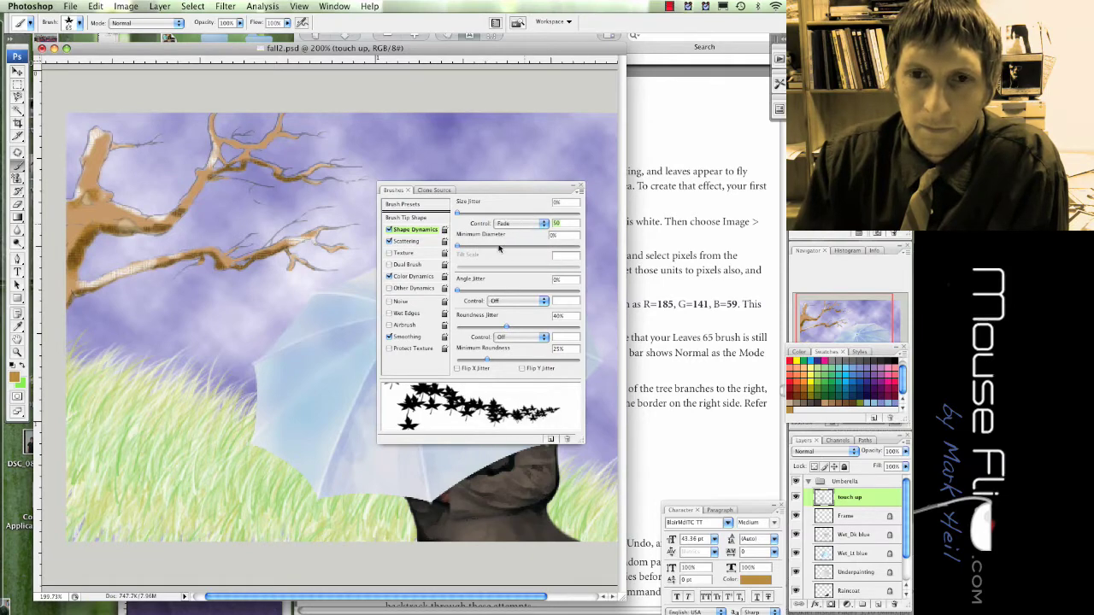
click(417, 241)
click(511, 223)
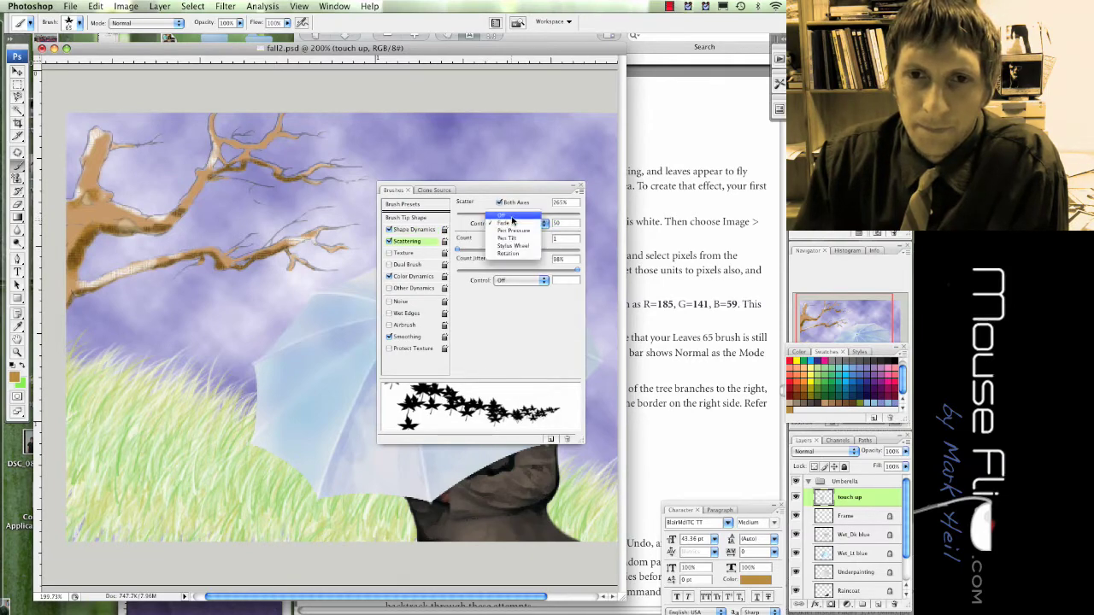
click(512, 219)
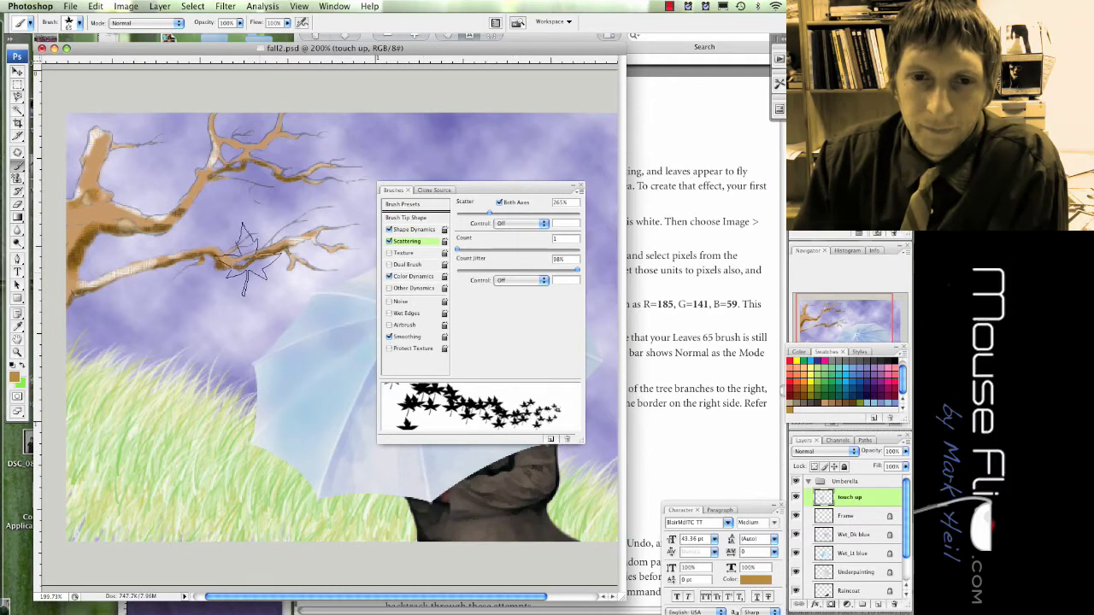
Step: Paint scattered autumn leaves along the branches out to the right edge, keeping scatter control off
drag(239, 248, 303, 192)
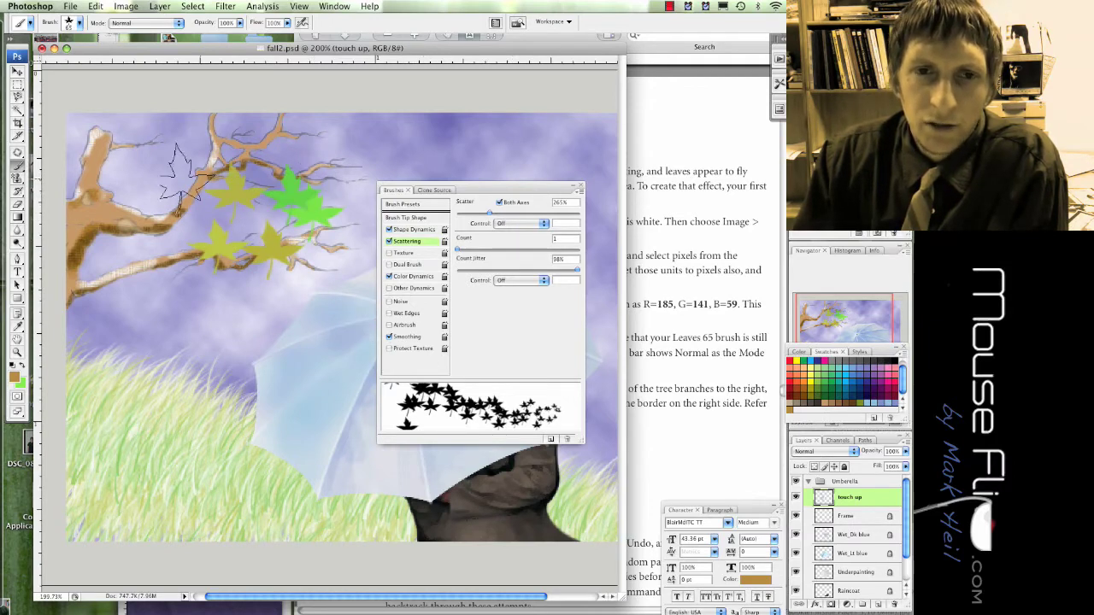
mouse_move(187, 181)
mouse_down()
mouse_move(483, 168)
mouse_move(630, 183)
mouse_up()
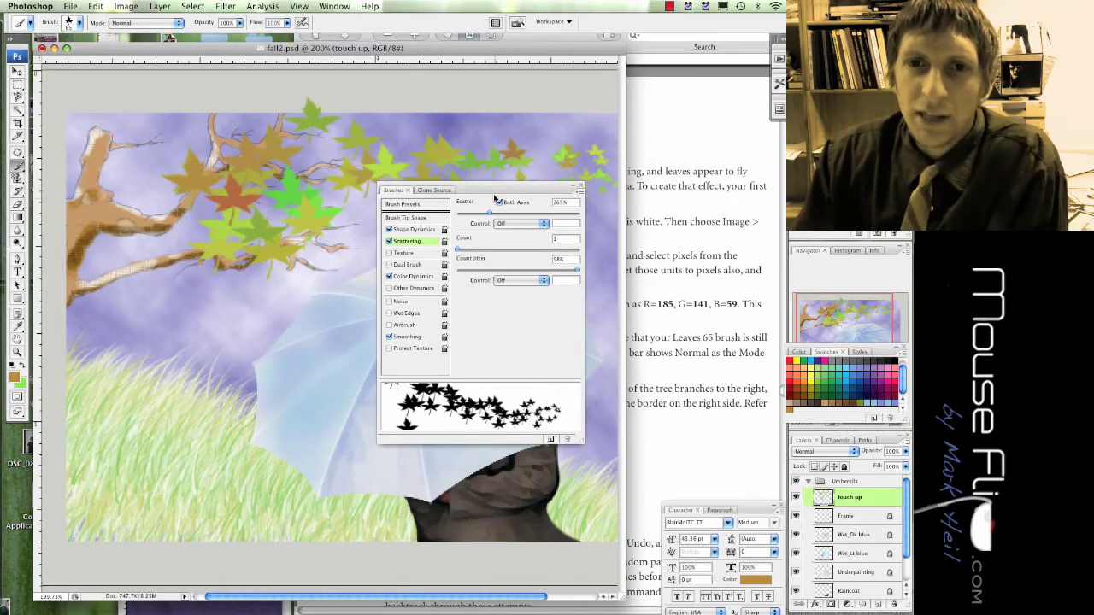
key(F5)
key(F5)
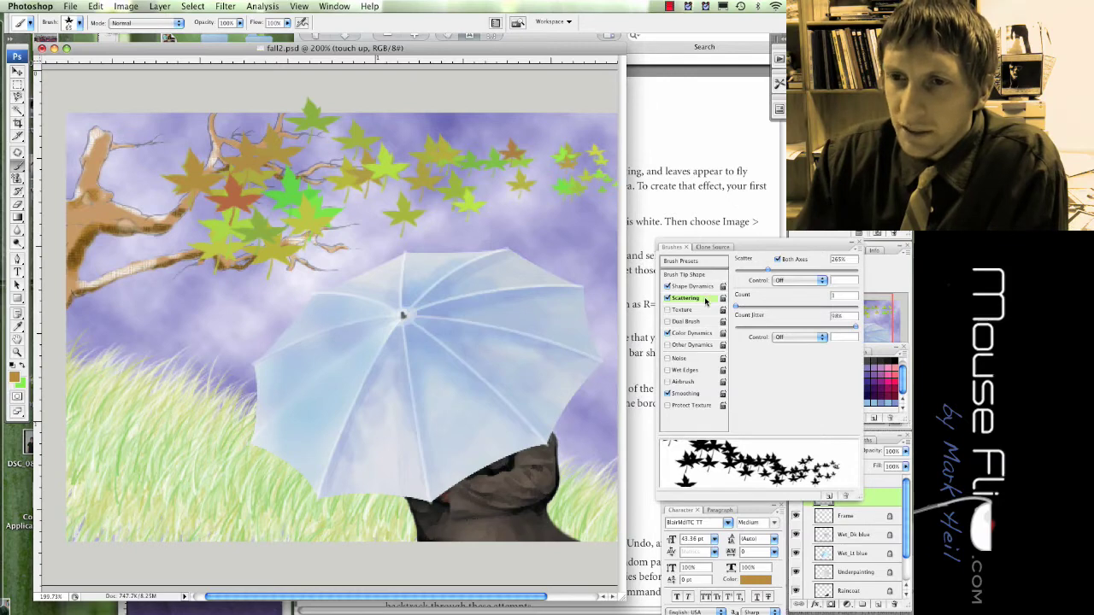
click(786, 282)
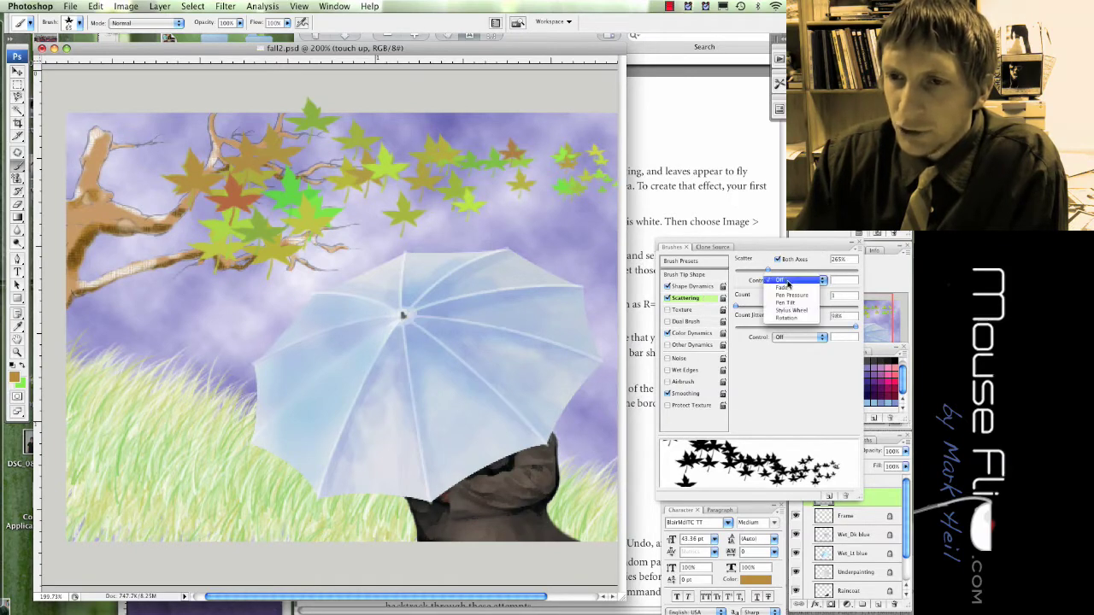
click(787, 280)
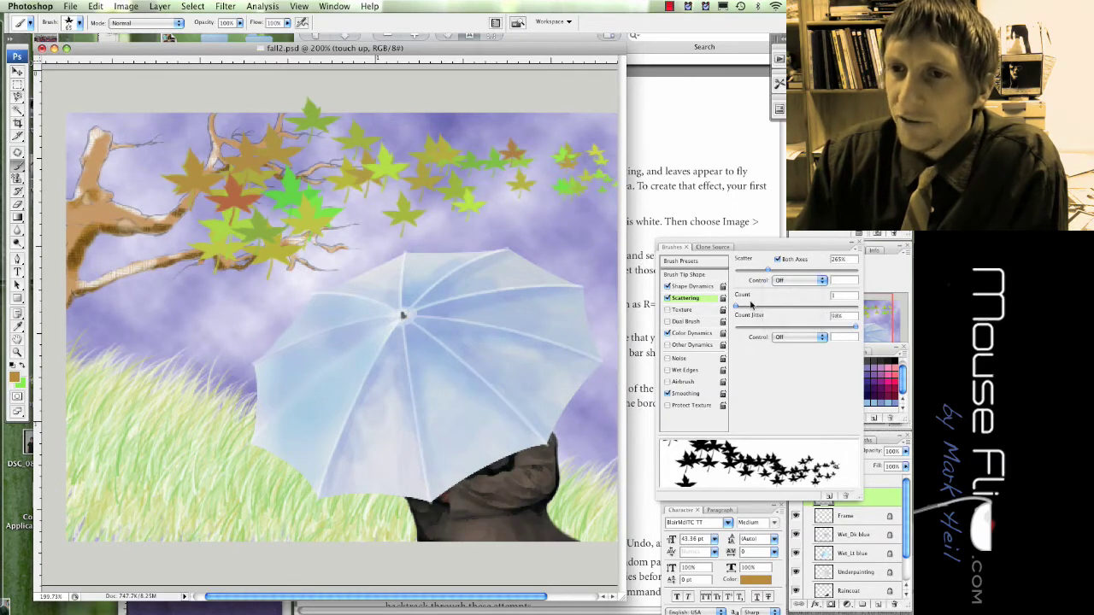
click(701, 287)
click(688, 299)
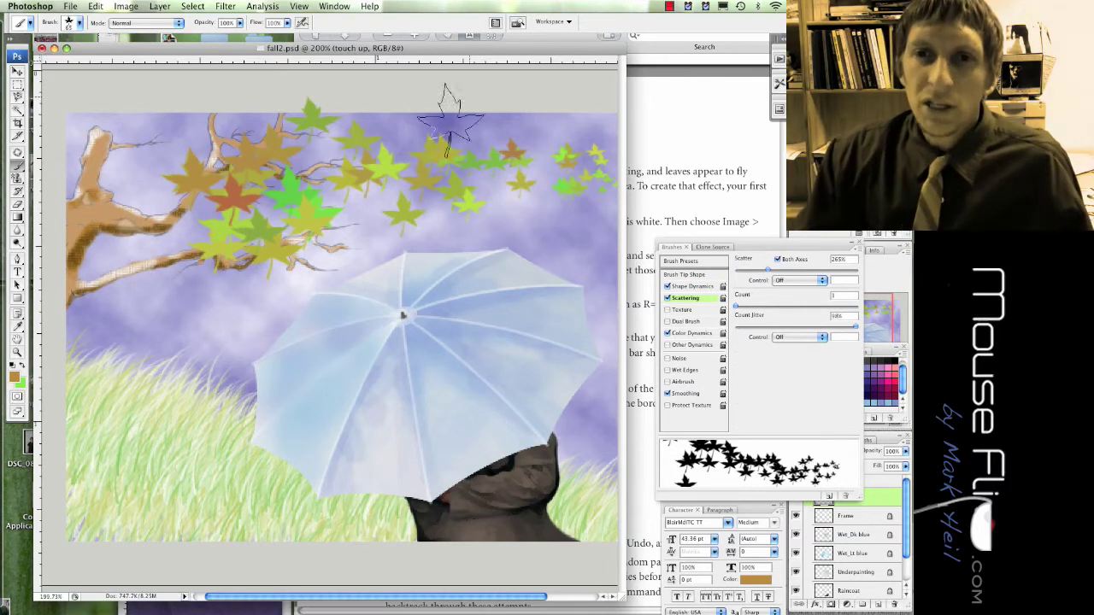
Step: Paint more leaves across the top-right border, then zoom out and hide the Brushes palette
click(535, 119)
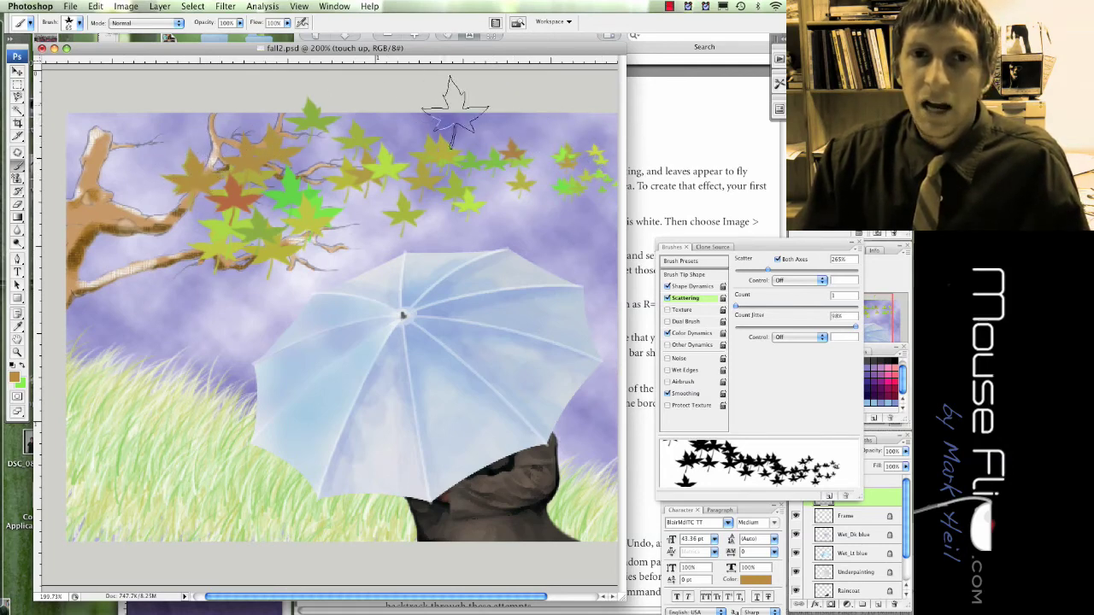
drag(350, 162, 615, 94)
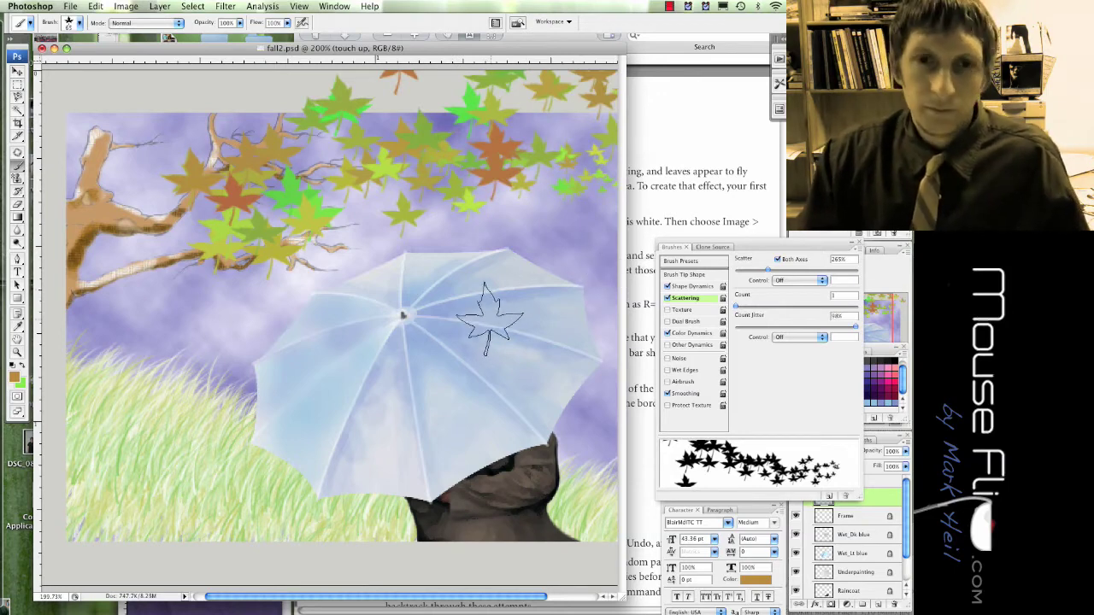
key(super+minus)
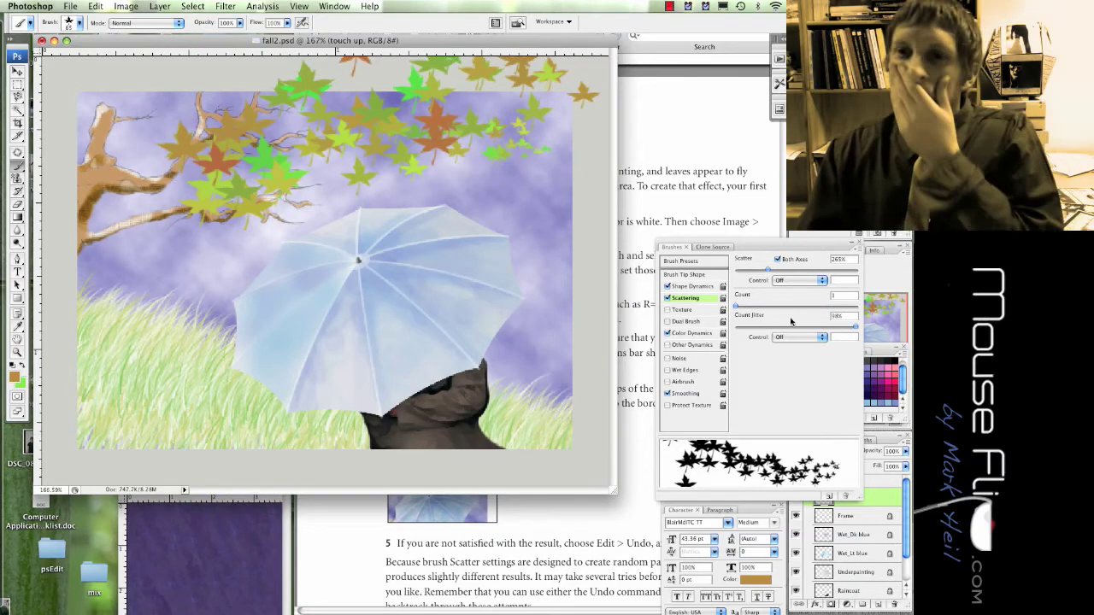
key(F5)
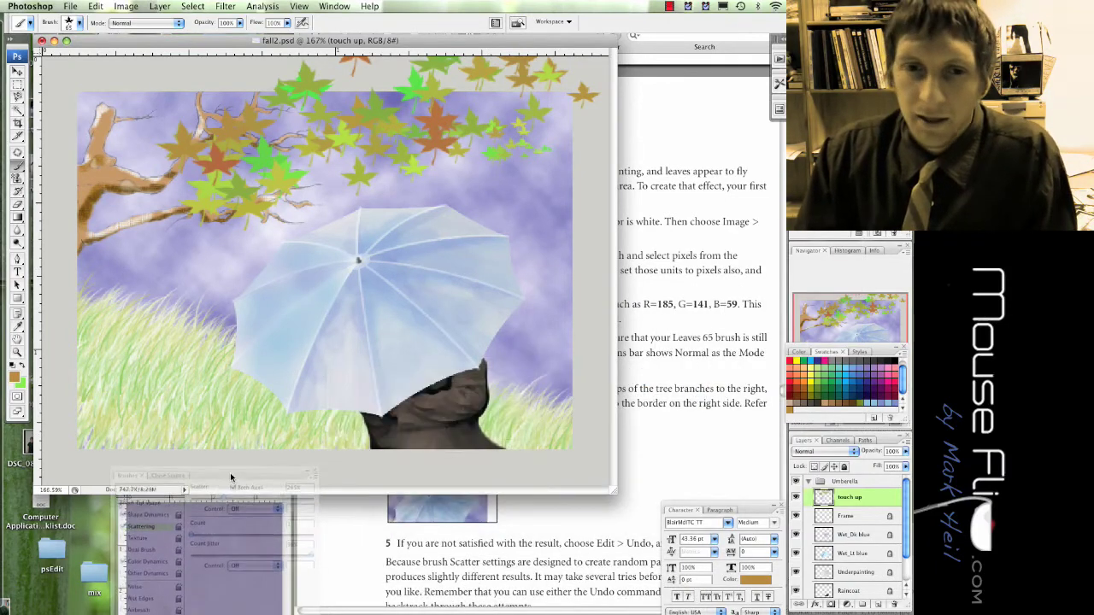
Step: Read the tutorial PDF down to page 23's 'Creating a custom brush' steps
click(674, 359)
scroll(674, 359, down, 3)
scroll(673, 359, down, 20)
scroll(673, 359, down, 4)
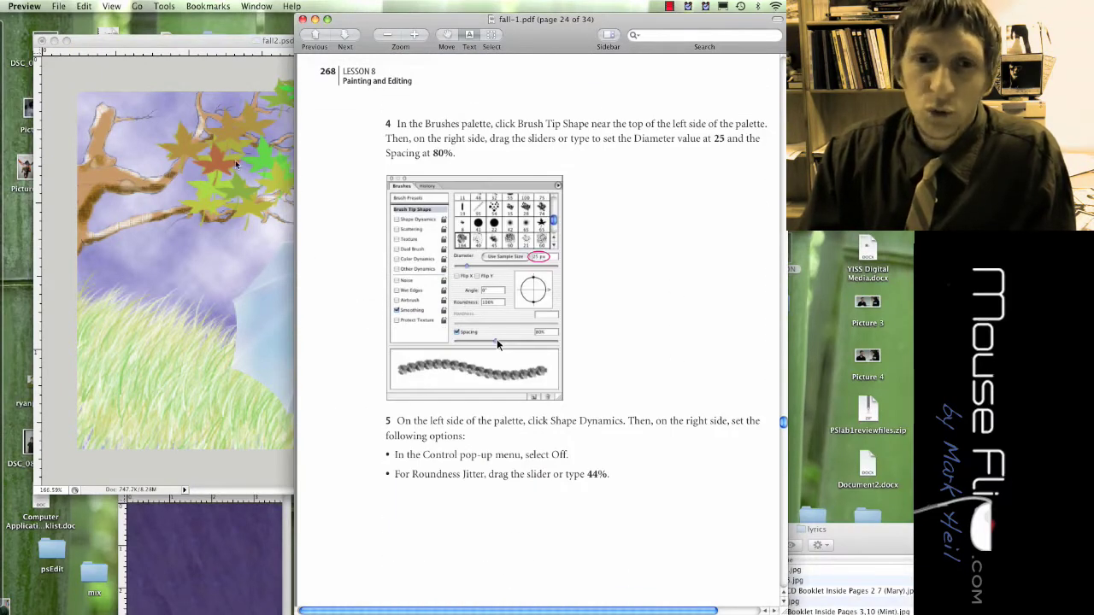
scroll(476, 276, down, 6)
scroll(476, 276, up, 3)
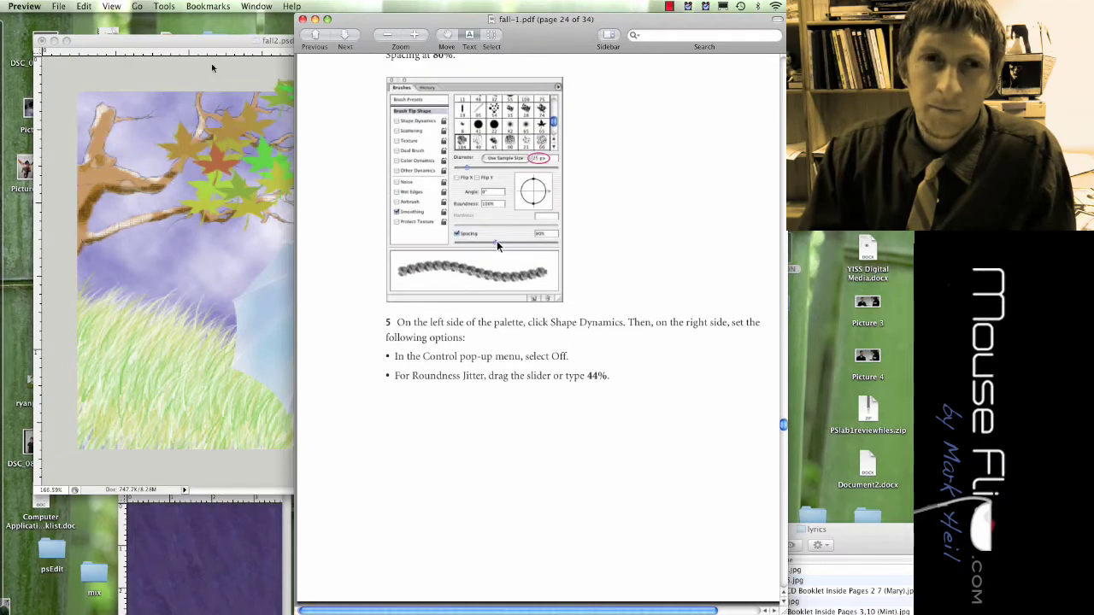
key(super+Tab)
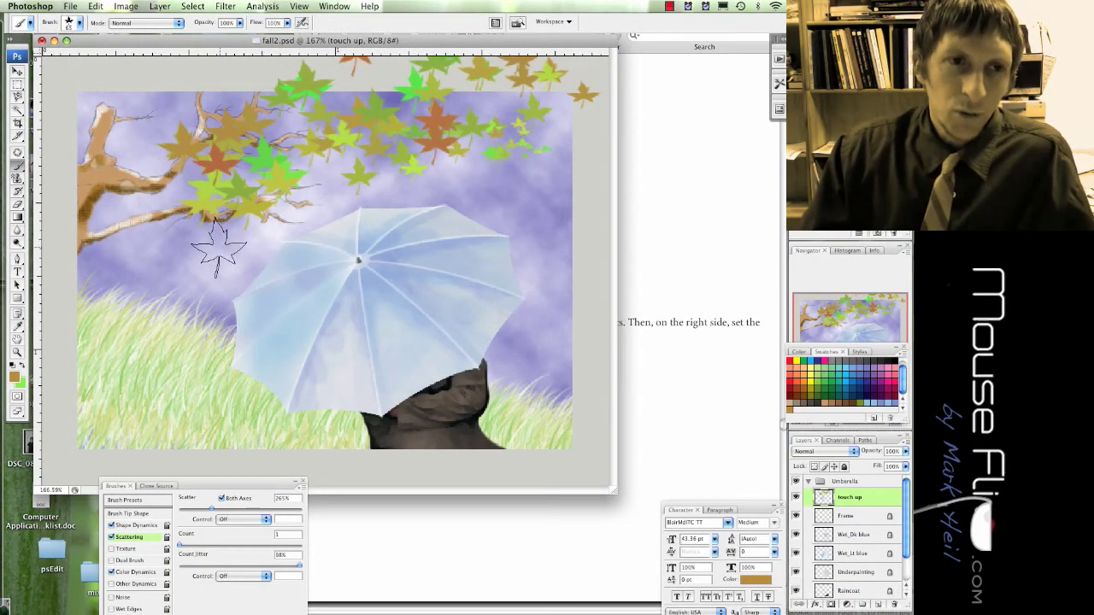
Step: Arrange the grayscale flower image window over the painting and bring up its Edit menu
drag(111, 36, 130, 221)
drag(209, 150, 589, 112)
drag(296, 229, 241, 48)
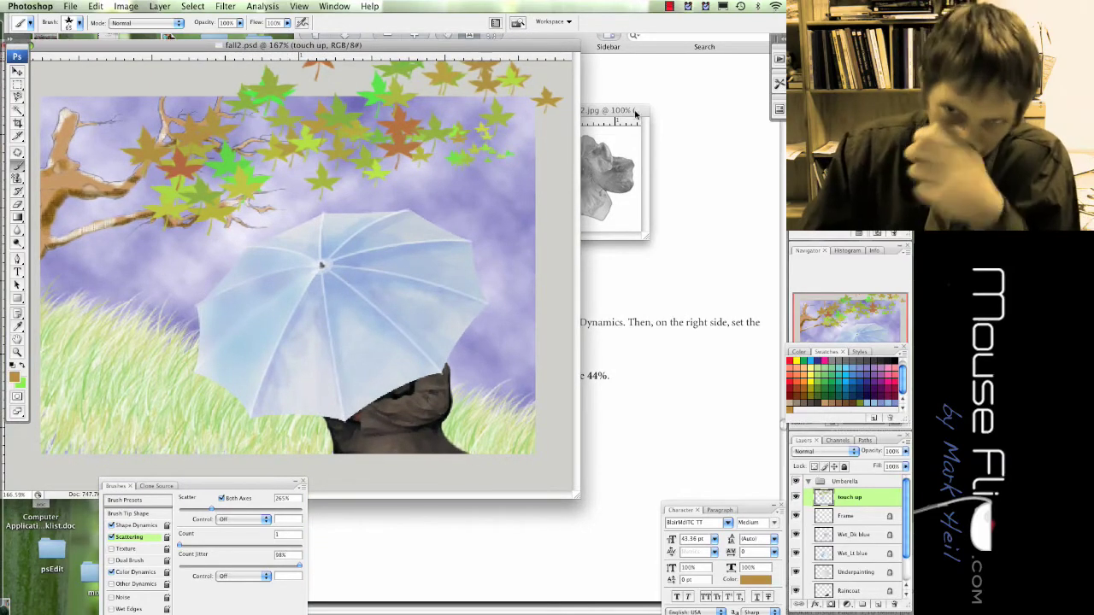
mouse_move(619, 111)
mouse_down()
mouse_move(503, 156)
mouse_move(240, 105)
mouse_up()
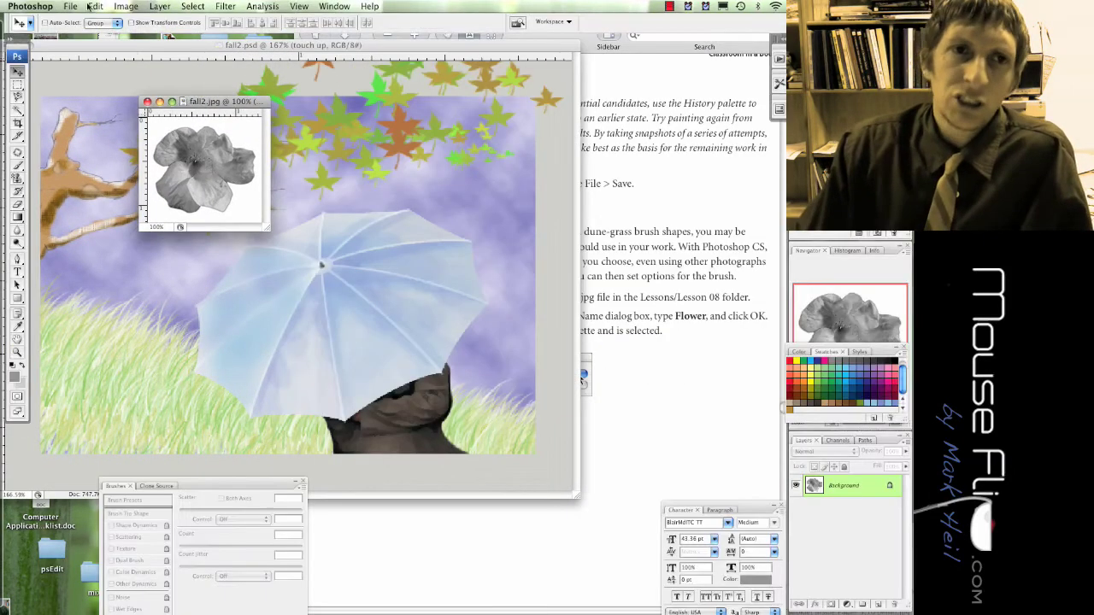
click(94, 7)
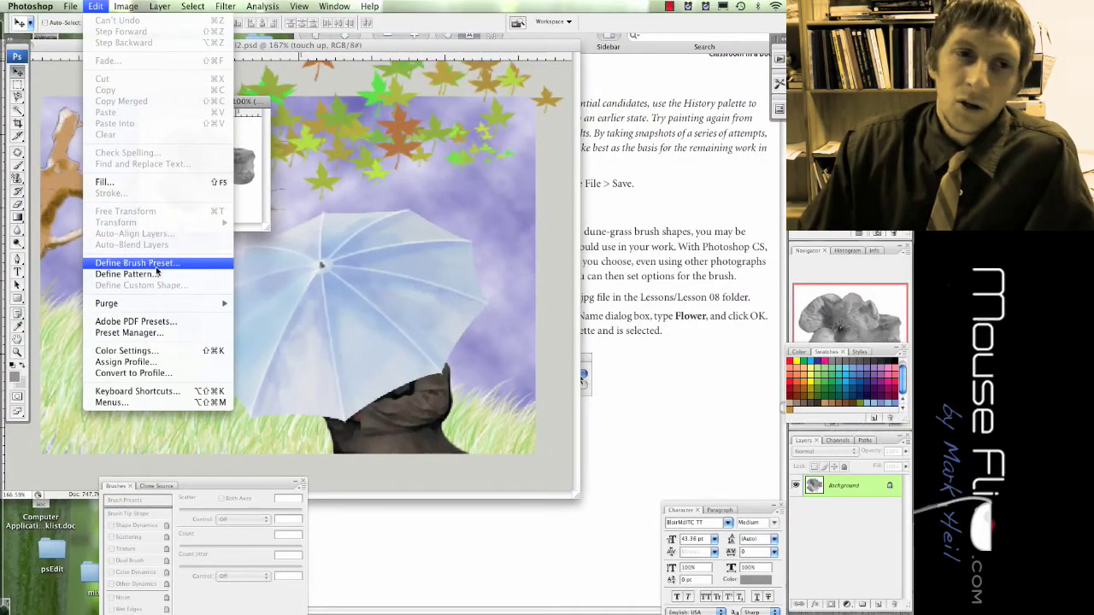
Step: Define a brush preset named 'flower' from the flower image
click(156, 270)
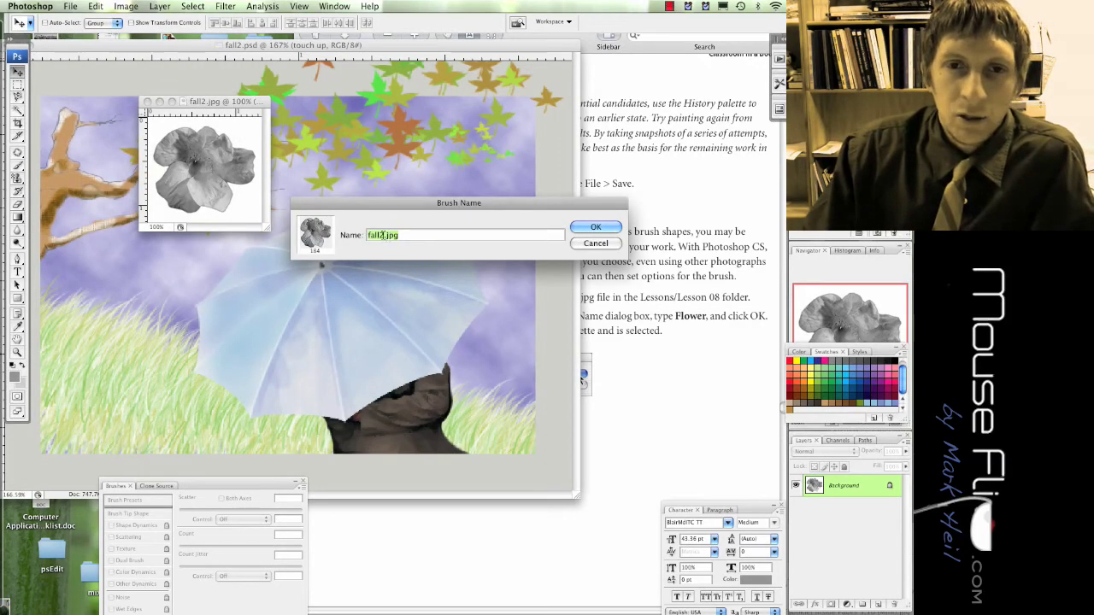
text(flower)
key(Return)
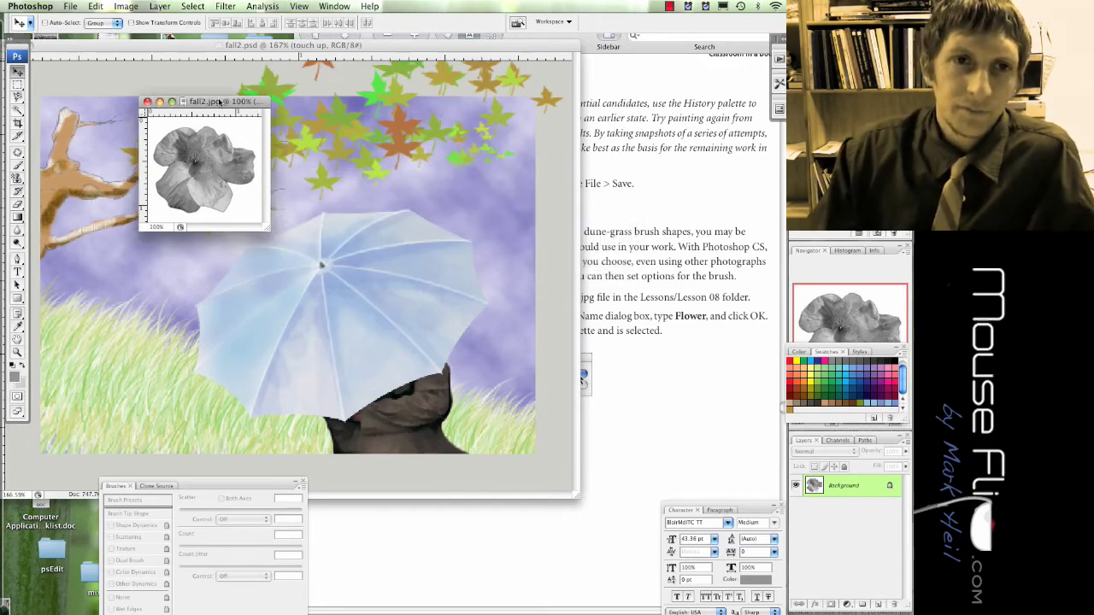
Step: Choose the 184 px flower brush and stamp tan flowers onto the umbrella
key(b)
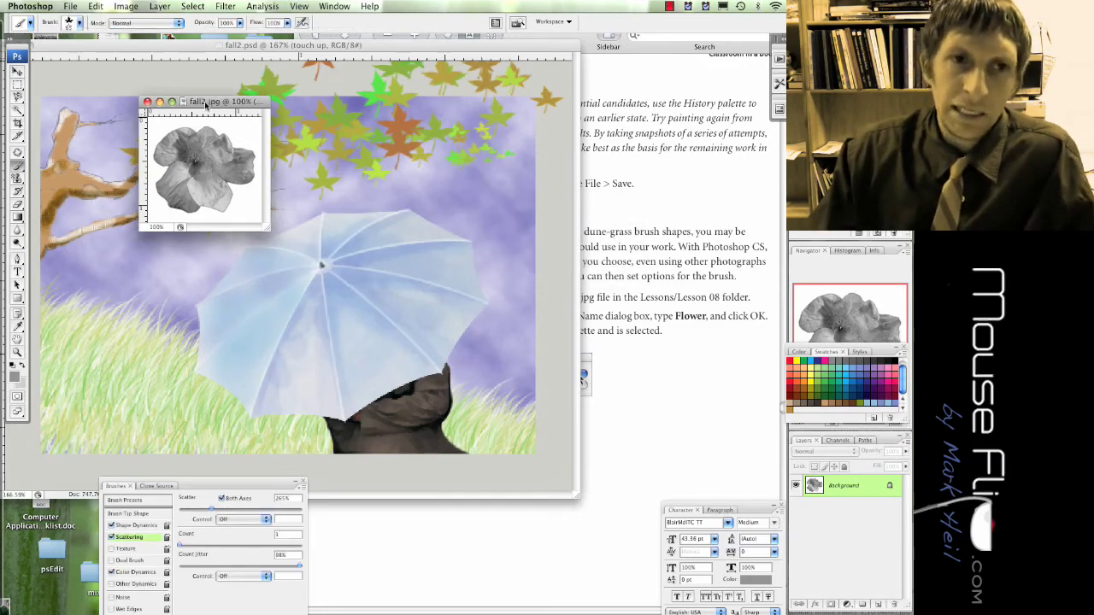
drag(205, 104, 87, 477)
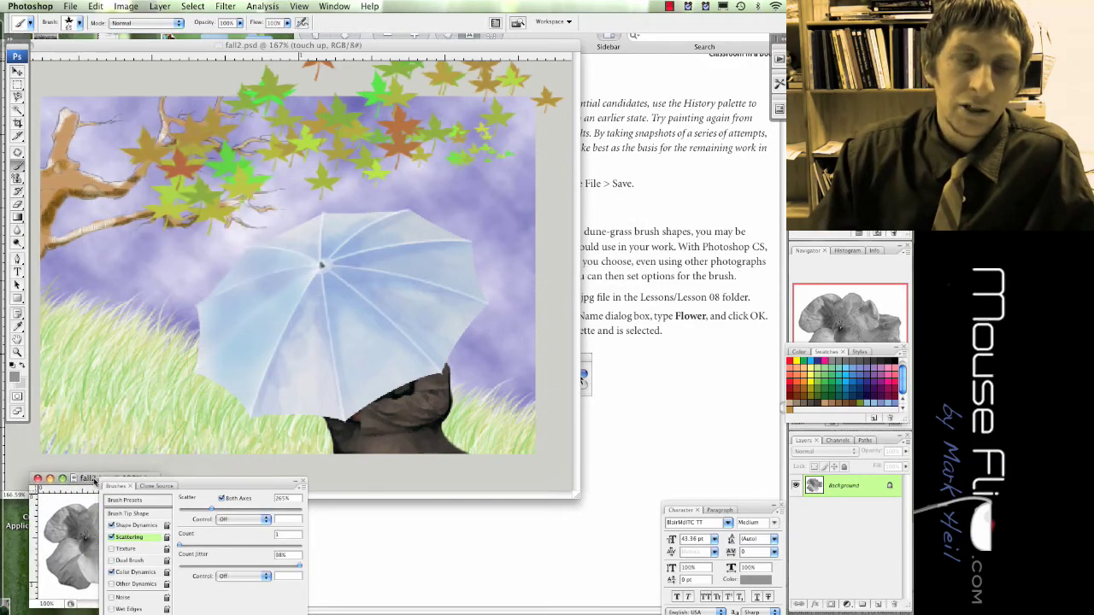
click(79, 23)
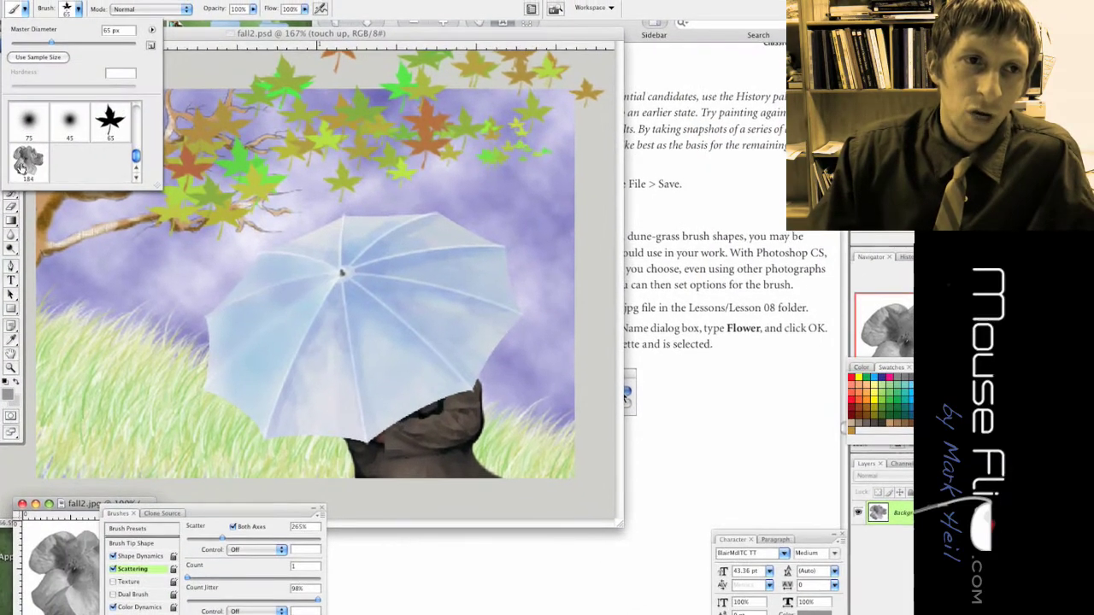
click(23, 168)
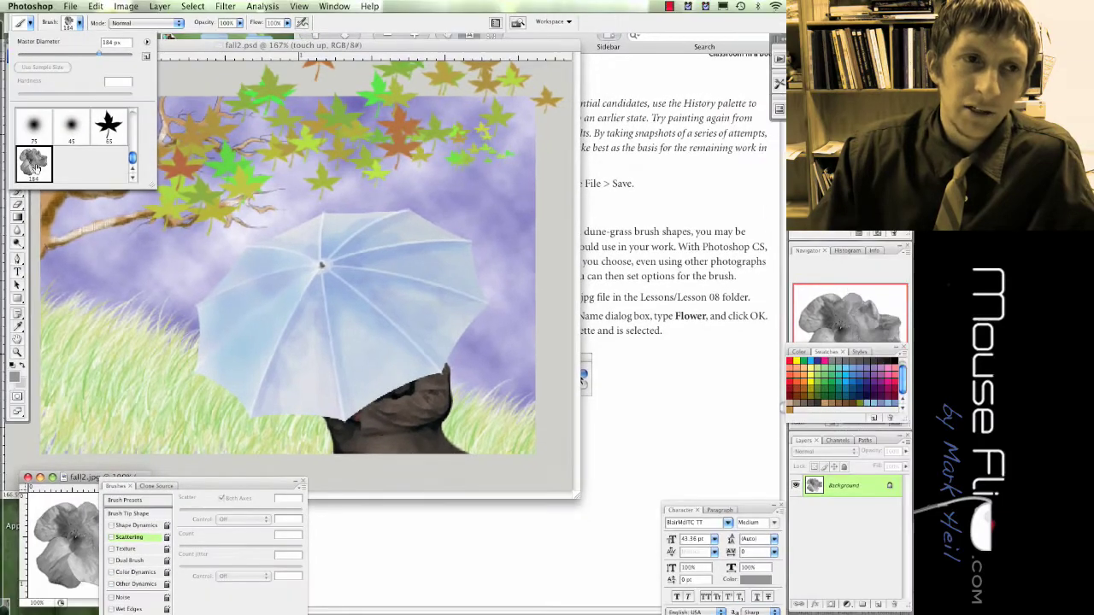
click(199, 248)
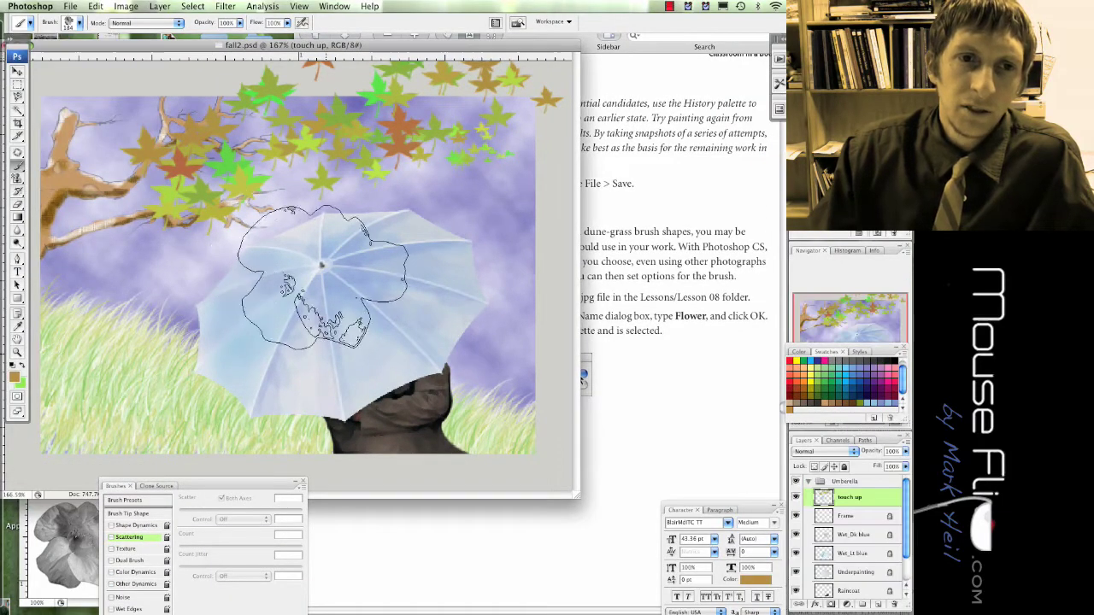
click(339, 298)
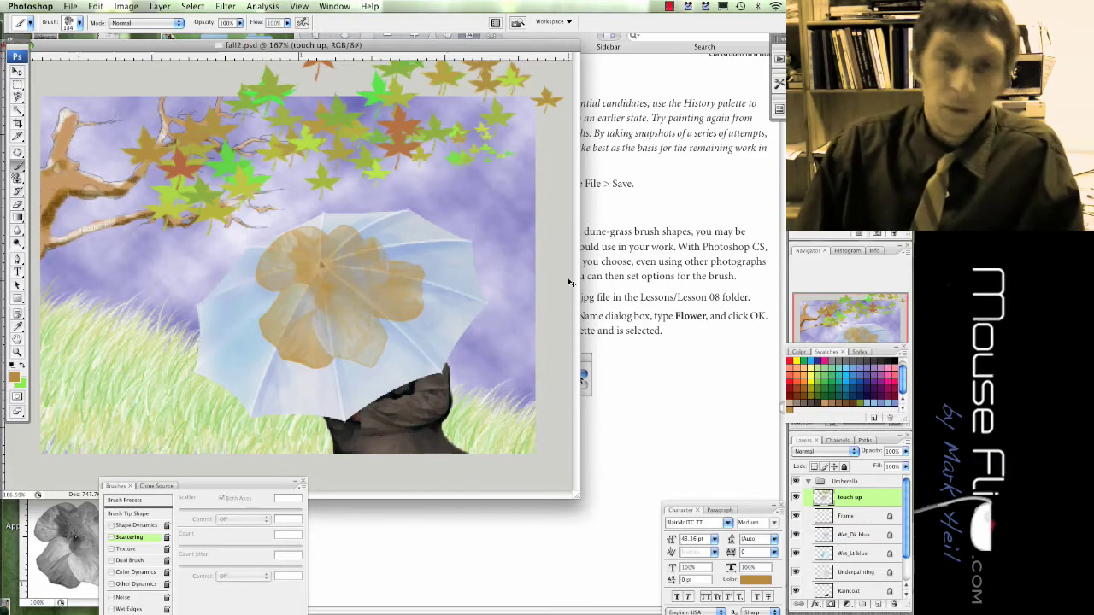
Step: Undo the flower stamp and arrange the lesson guide, painting and Brushes panel side by side
key(super+z)
click(649, 313)
scroll(657, 308, down, 5)
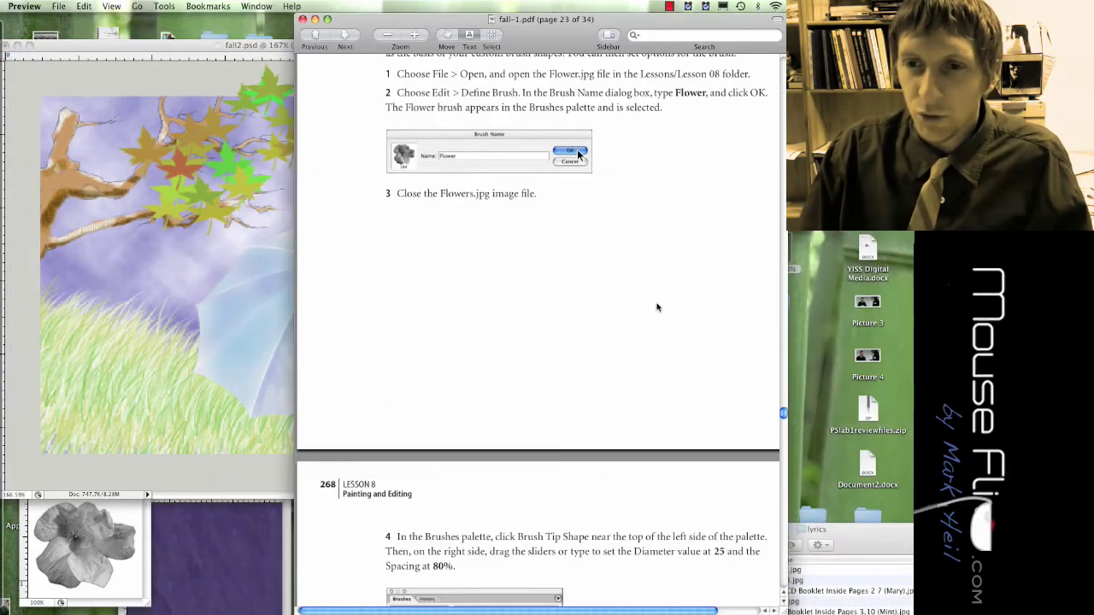
scroll(657, 308, down, 5)
scroll(610, 304, down, 2)
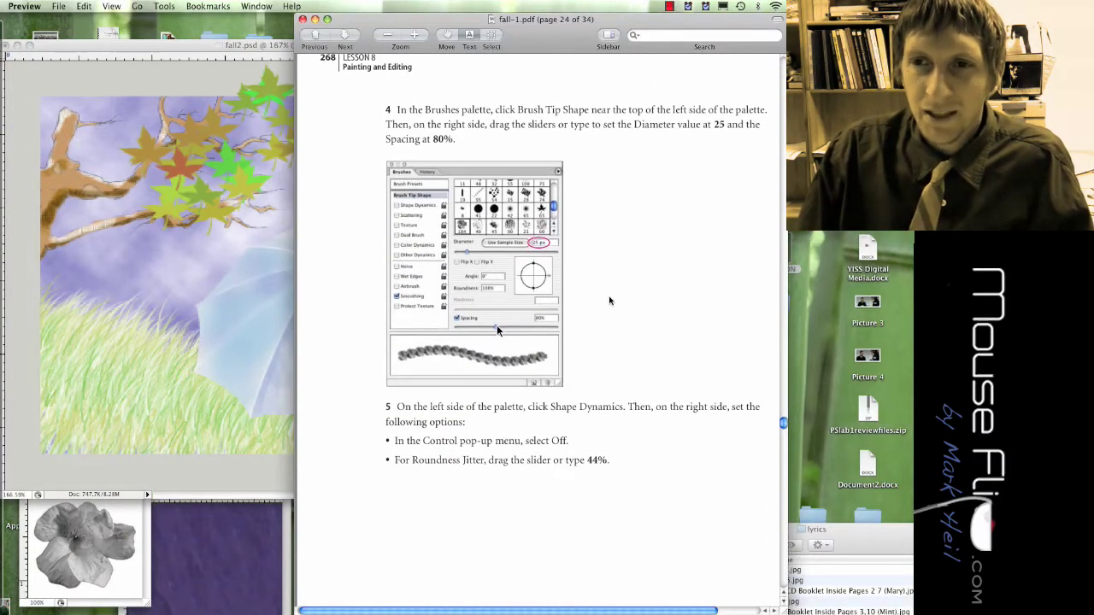
drag(519, 34, 595, 40)
click(206, 74)
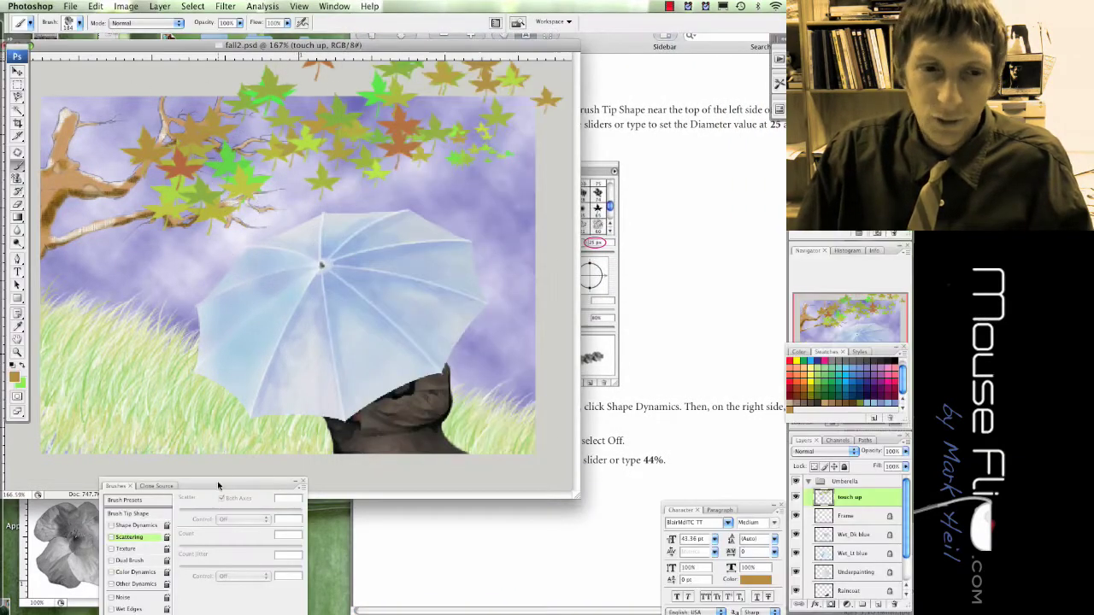
mouse_move(218, 485)
mouse_down()
mouse_move(349, 353)
mouse_move(395, 214)
mouse_move(351, 314)
mouse_up()
drag(432, 48, 209, 57)
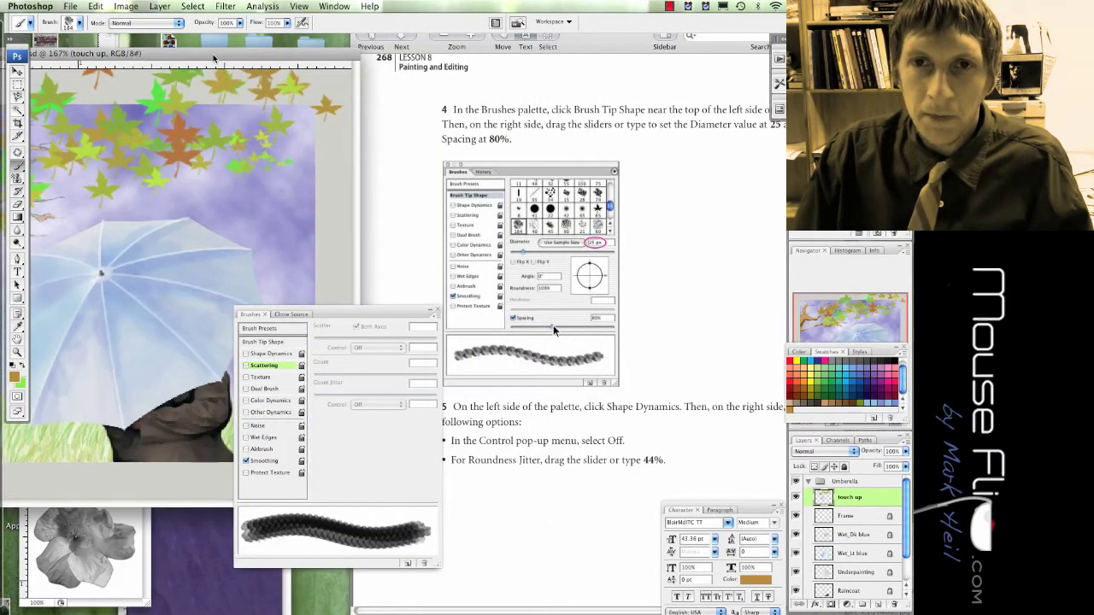
Step: Give the flower brush tip 80% spacing and 25 px diameter, and enable Shape Dynamics
click(271, 342)
drag(347, 310, 313, 185)
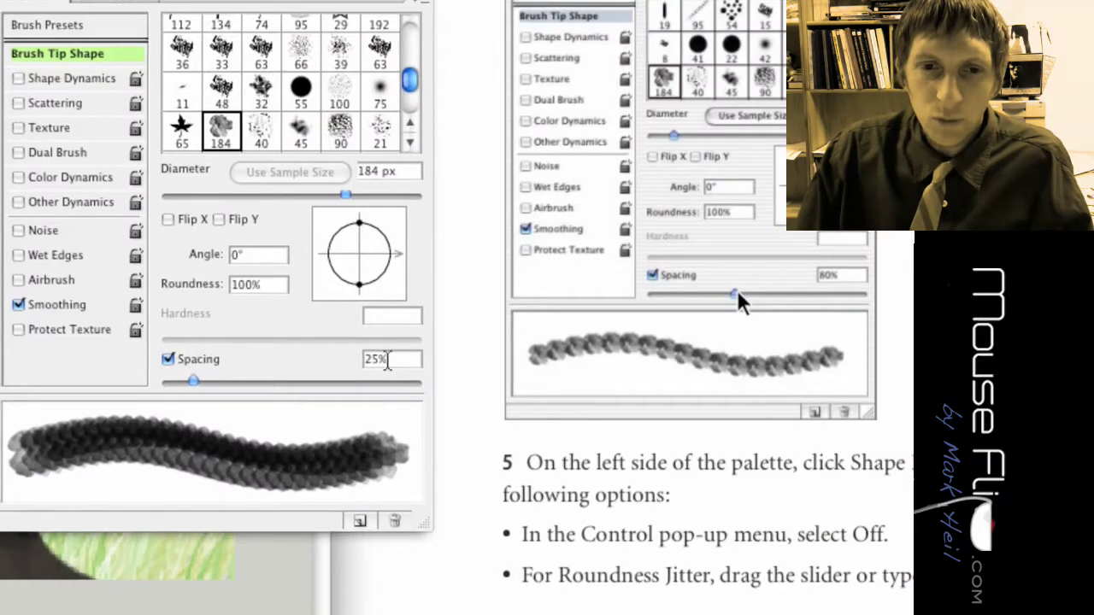
double_click(385, 357)
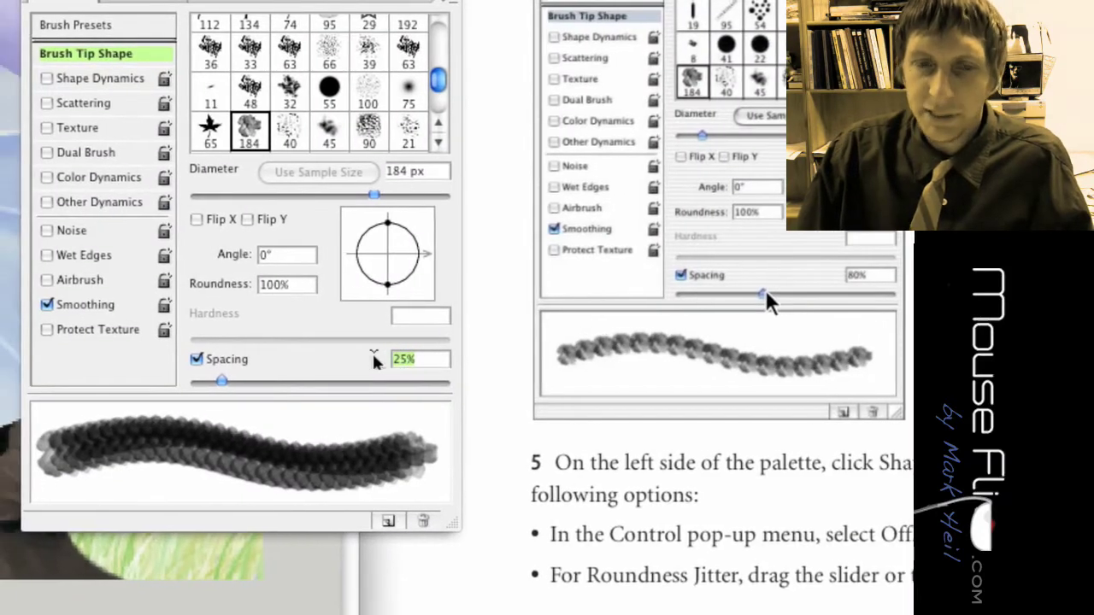
text(80)
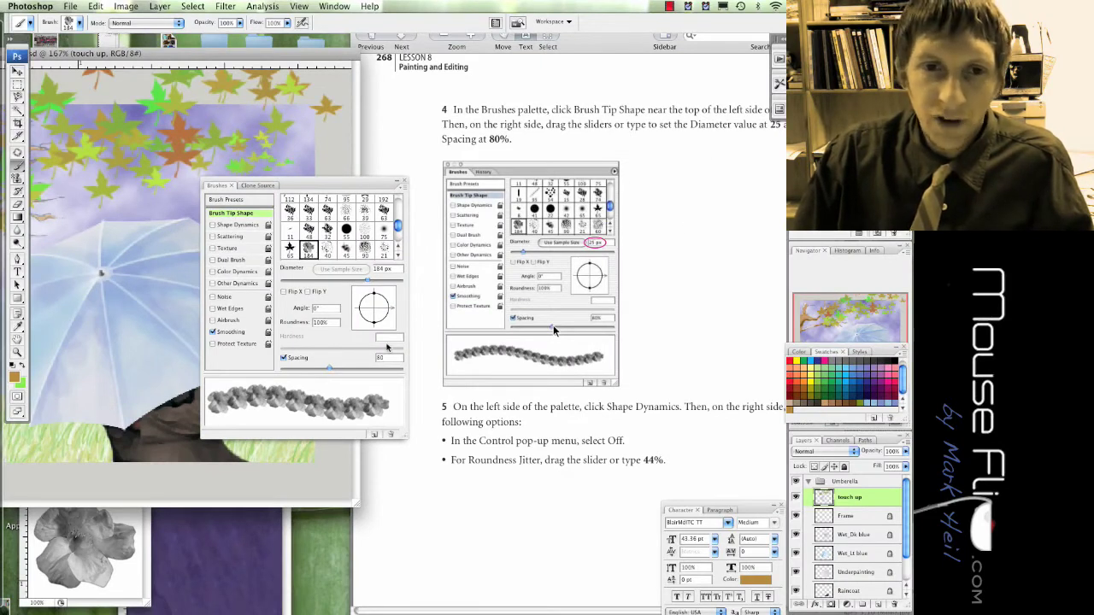
text(25)
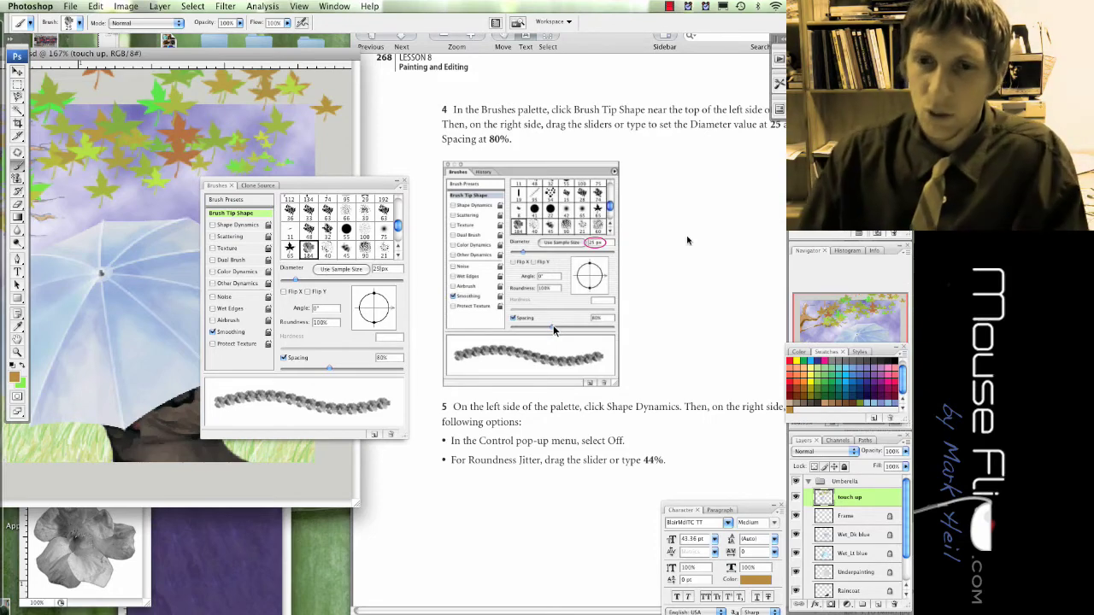
click(239, 225)
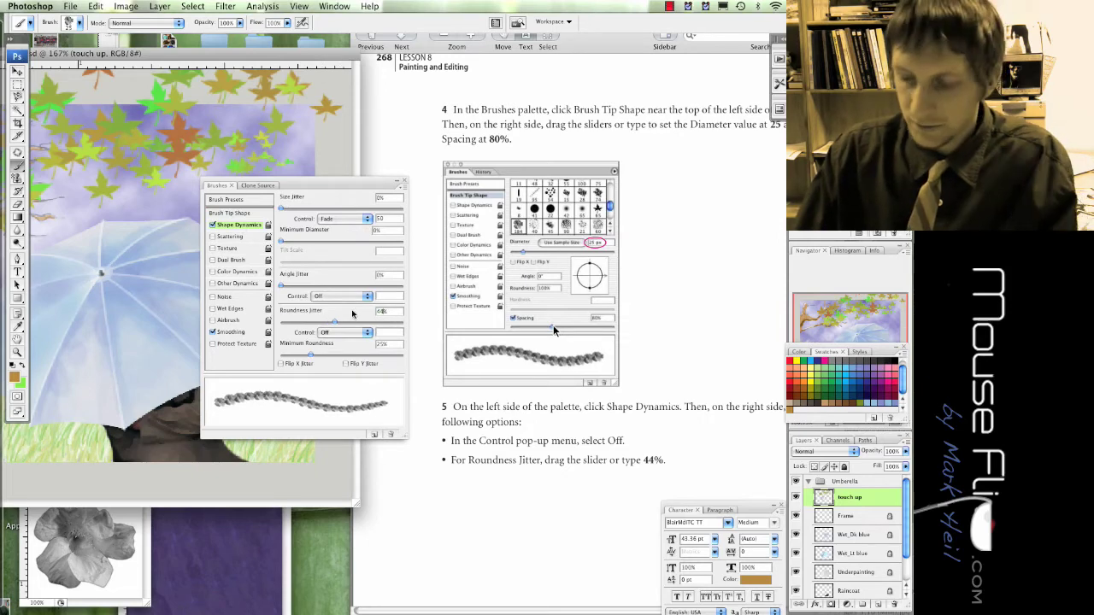
Step: Following the guide, set the flower brush's Minimum Roundness to 39%
click(495, 408)
scroll(496, 410, down, 10)
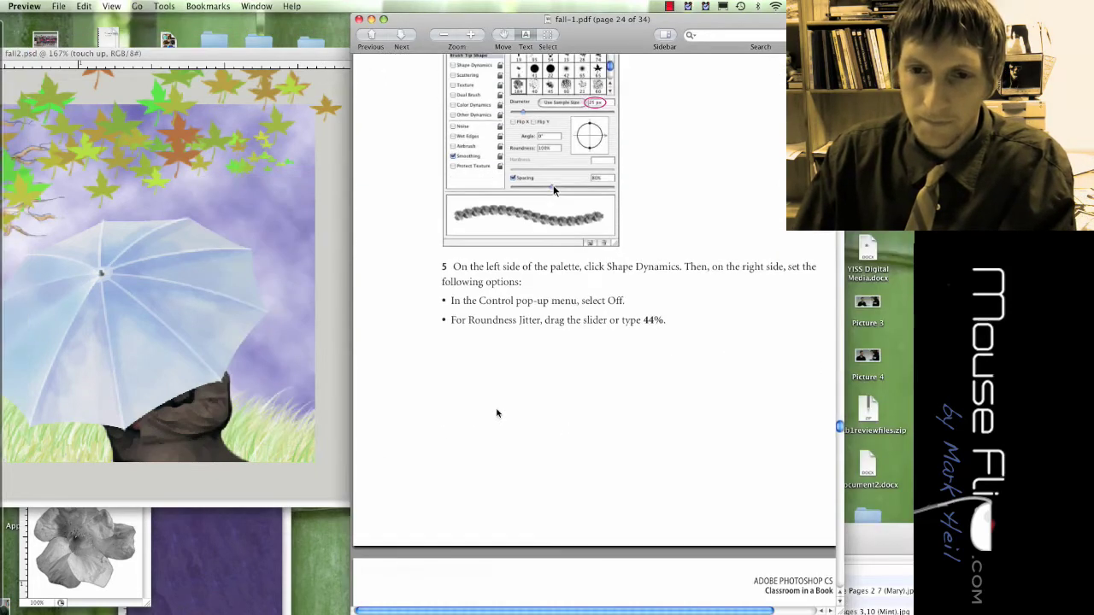
scroll(497, 412, down, 5)
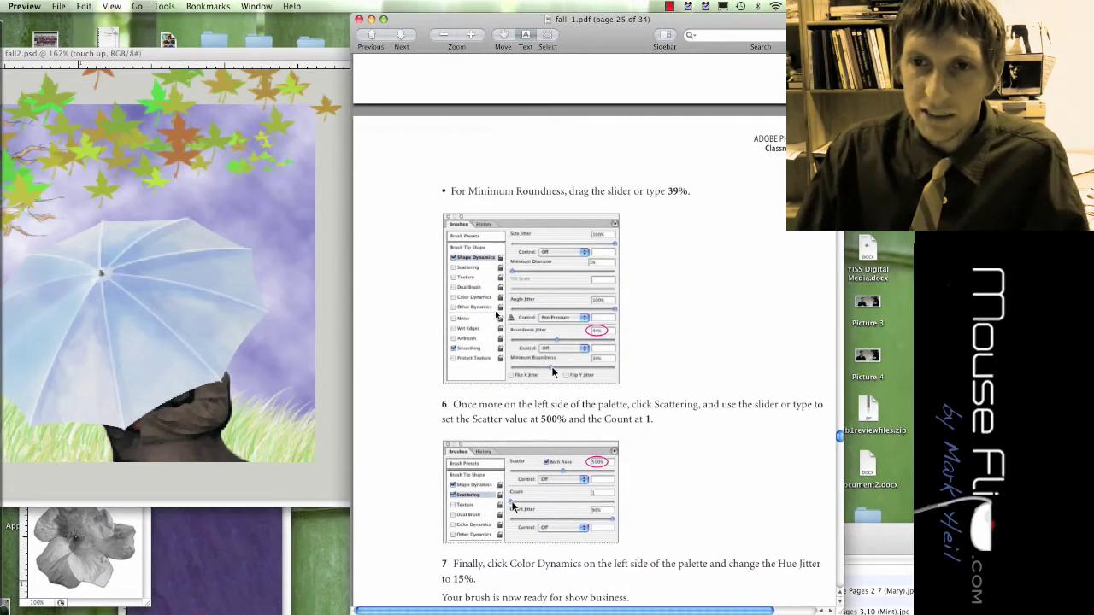
key(super+Tab)
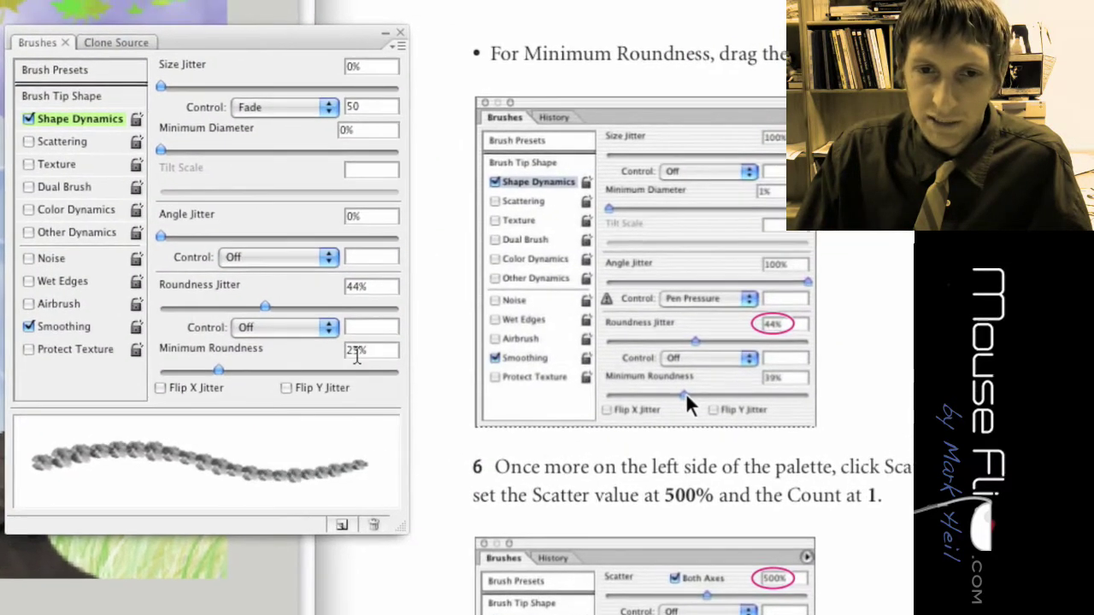
double_click(357, 351)
text(39)
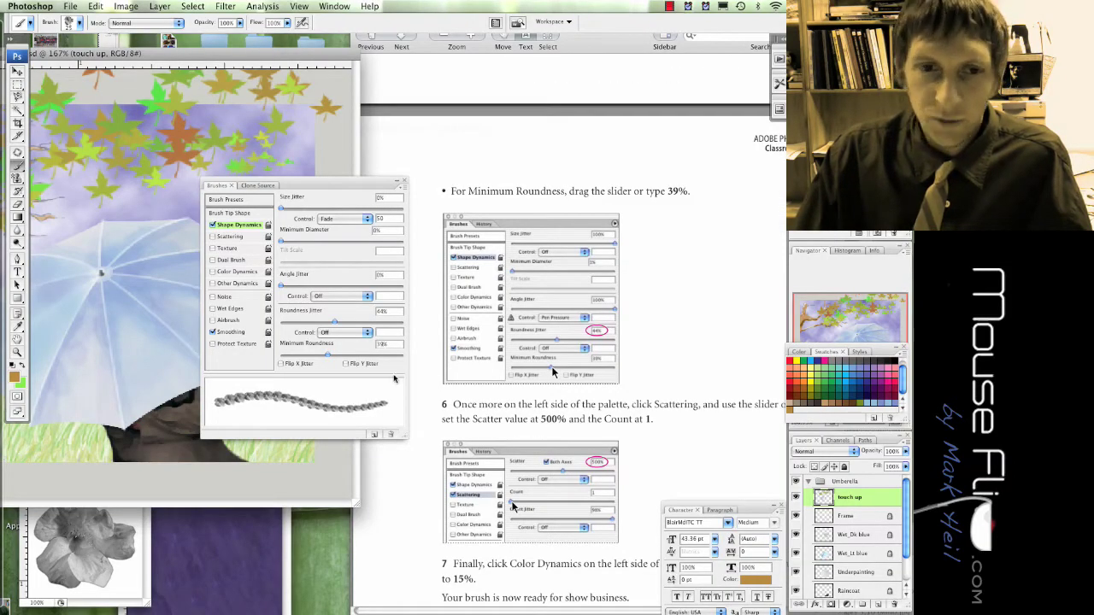
Step: Set the flower brush's scatter to 500% and enable Color Dynamics with 15% hue jitter
click(231, 237)
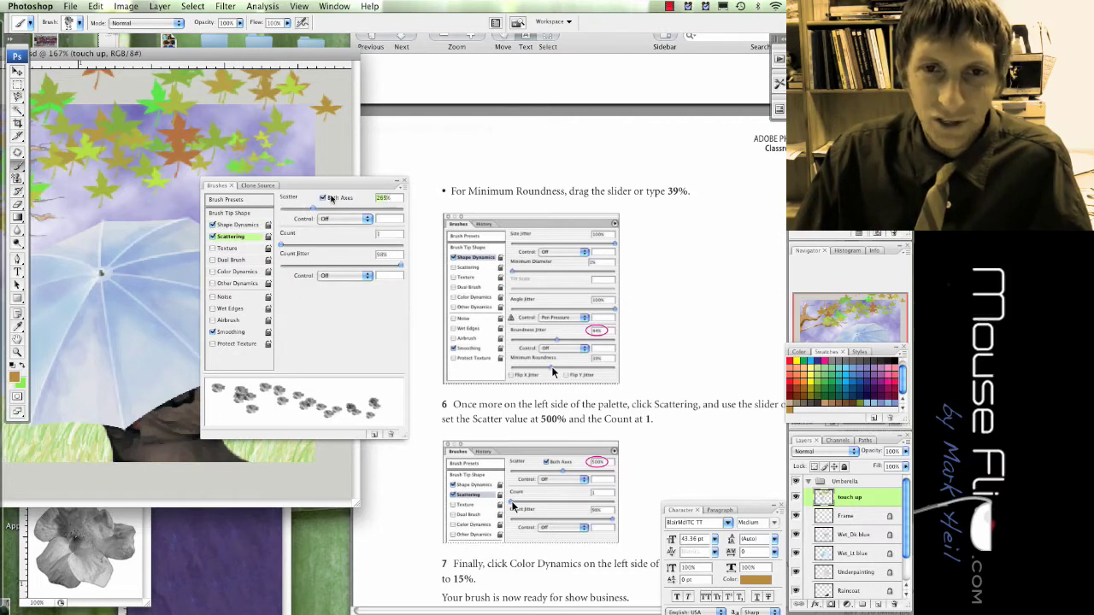
text(500)
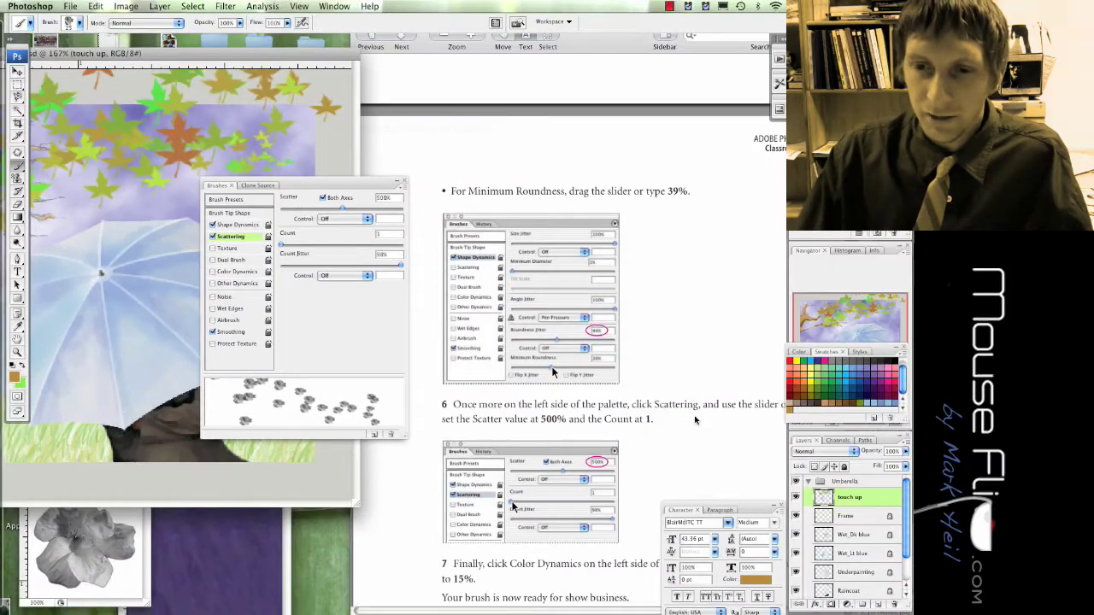
click(694, 418)
scroll(687, 419, down, 8)
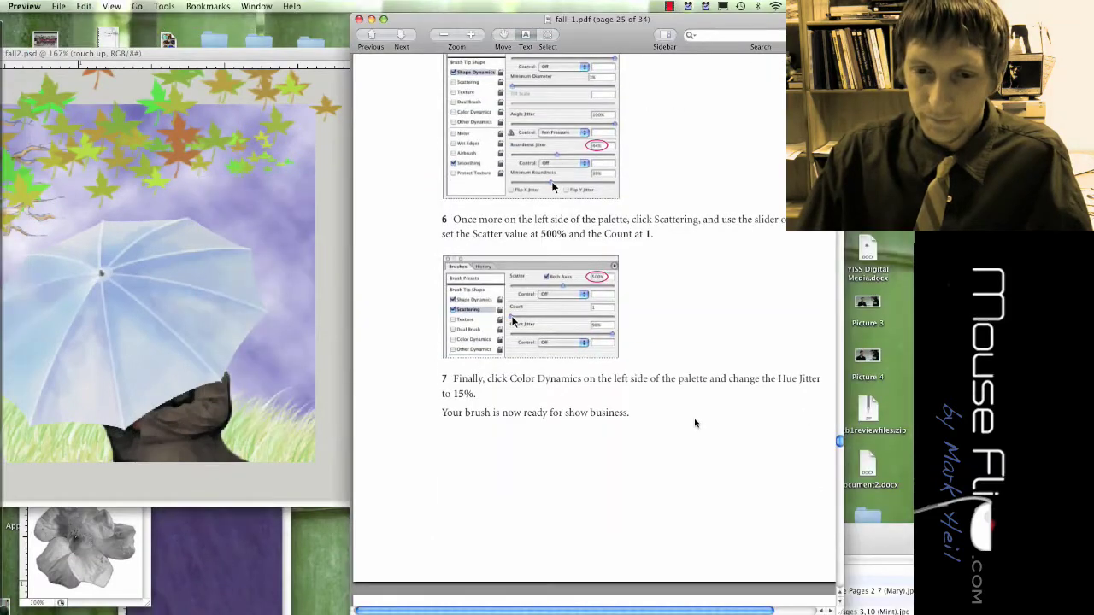
scroll(573, 382, down, 1)
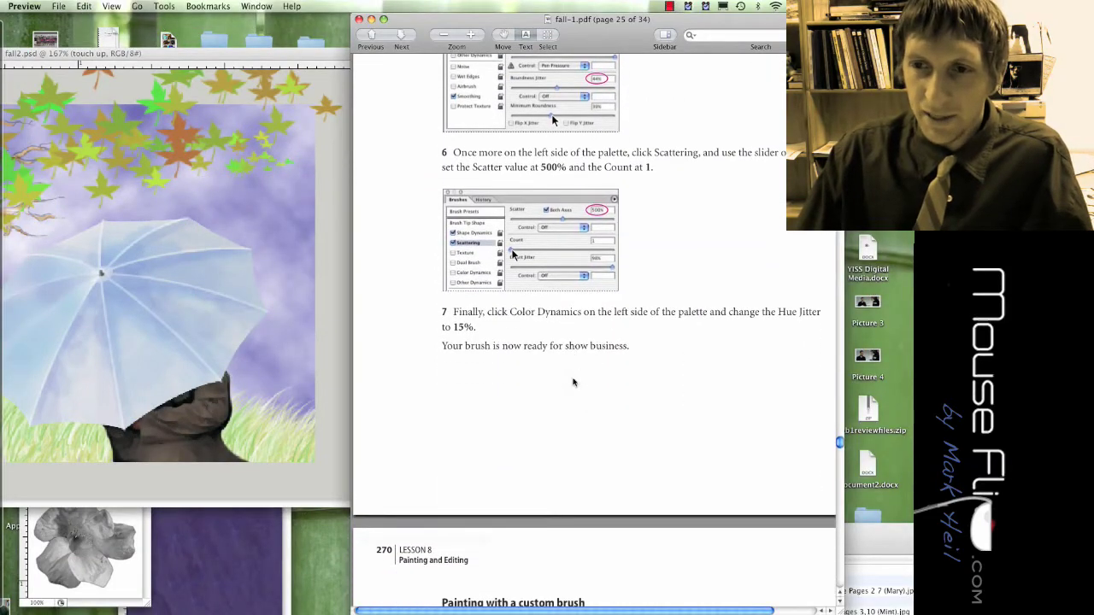
key(super+Tab)
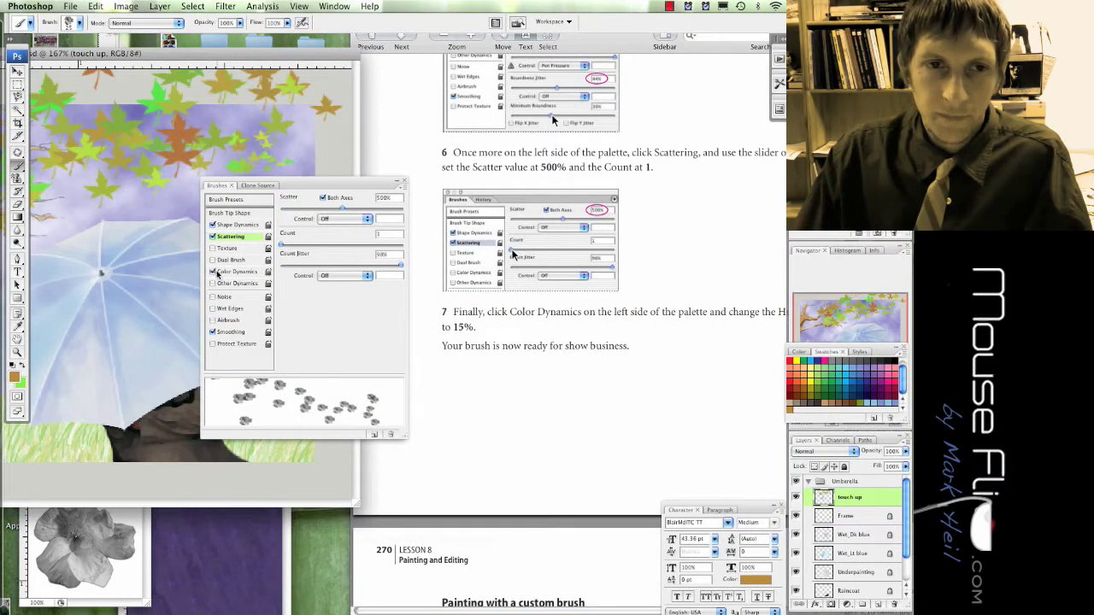
click(236, 272)
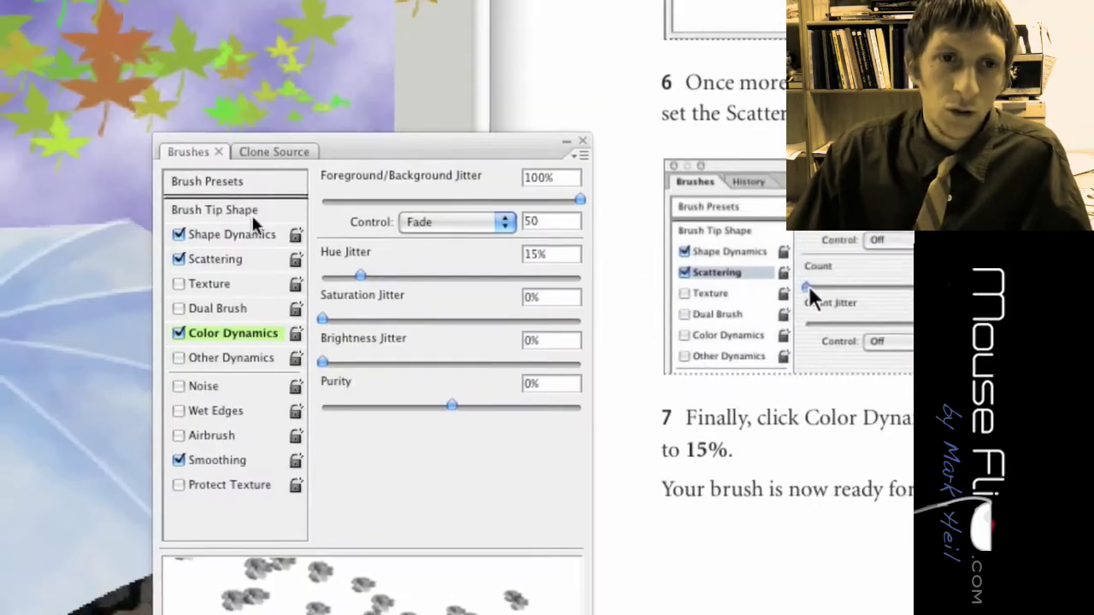
Step: Load the saved Alpha 4 channel as a selection outlining the umbrella
click(247, 218)
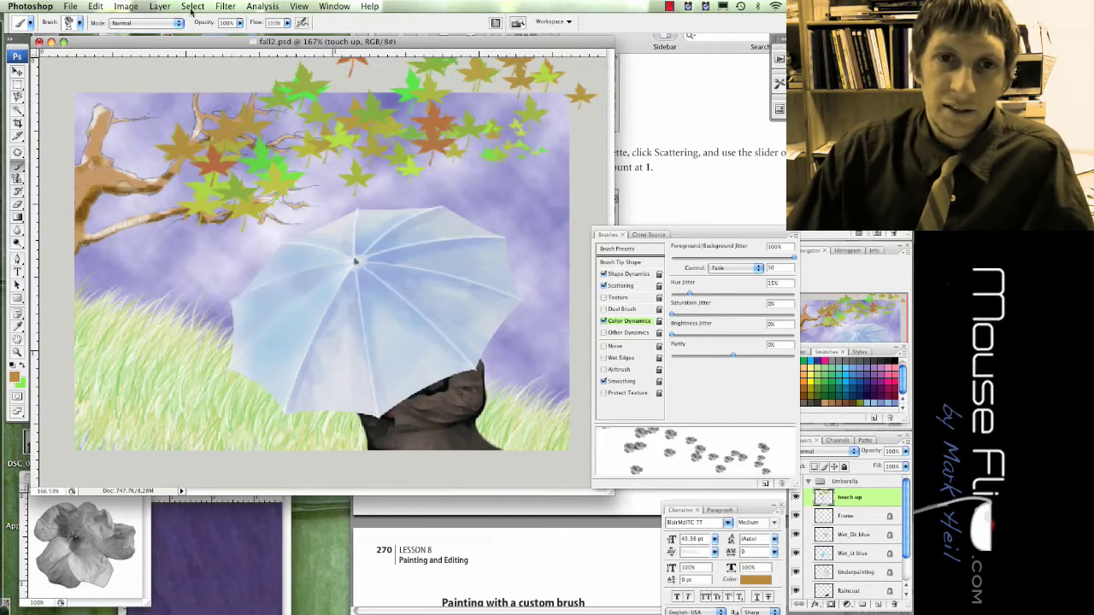
click(192, 7)
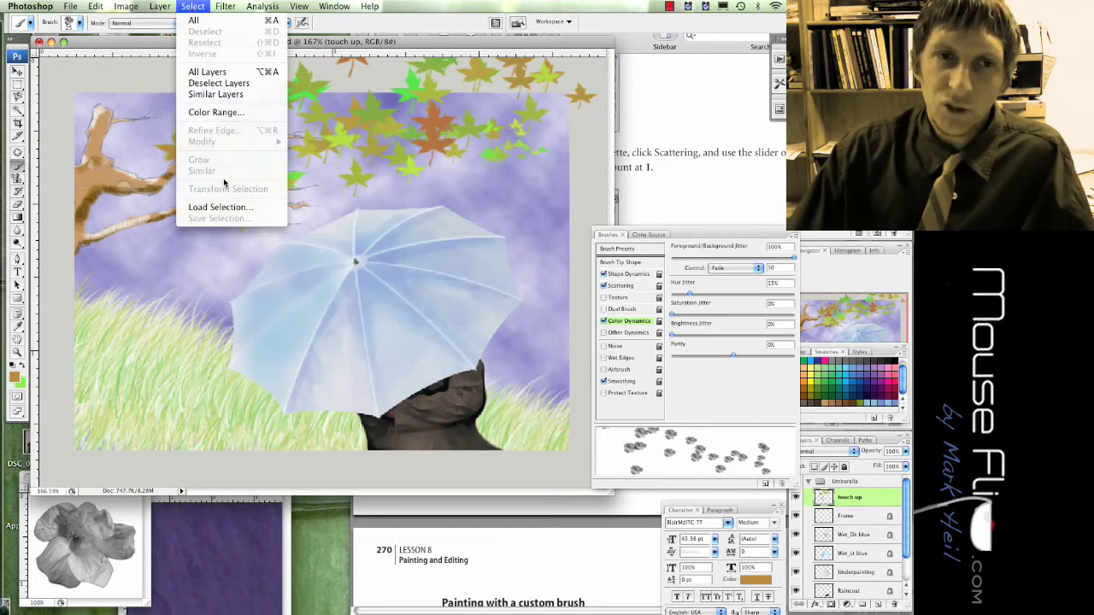
click(224, 206)
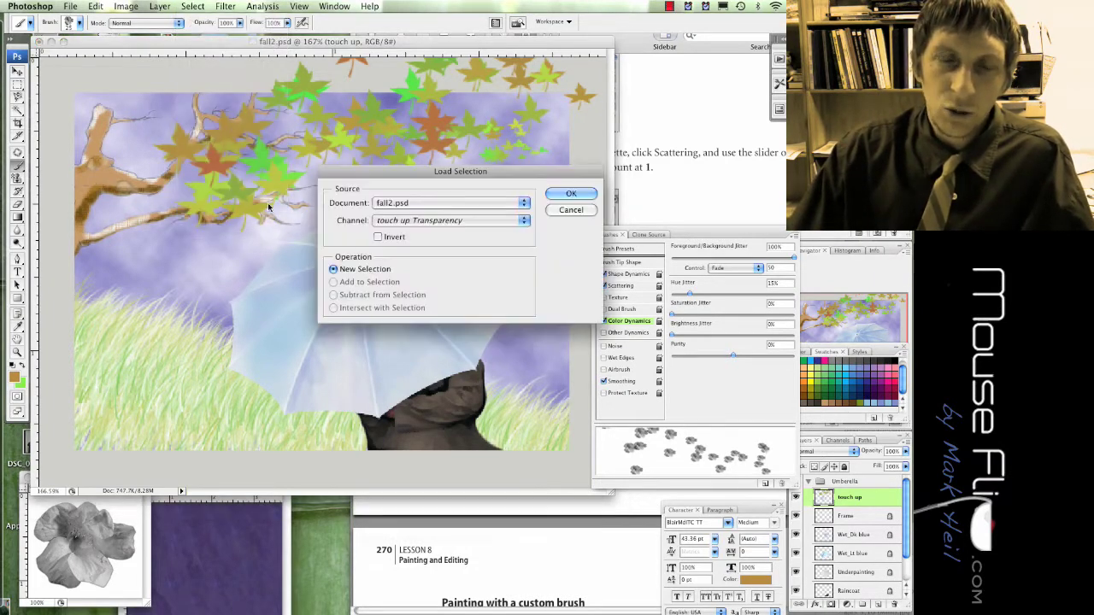
click(427, 222)
click(444, 269)
click(570, 193)
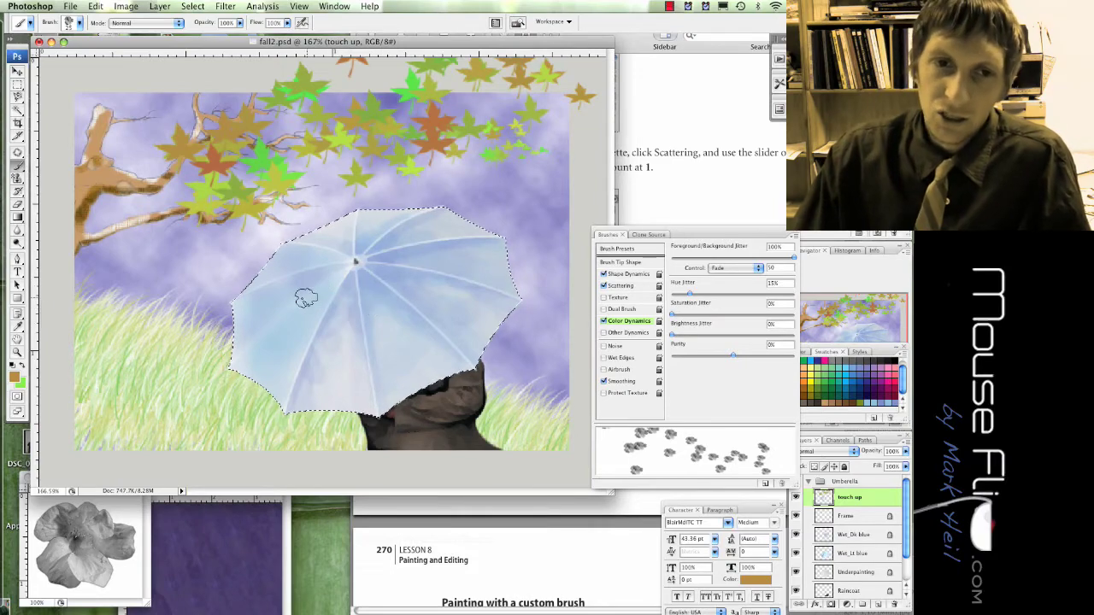
Step: Scroll fall-1.pdf in Preview to page 26's 'Painting with a custom brush' steps
click(656, 179)
scroll(654, 288, down, 10)
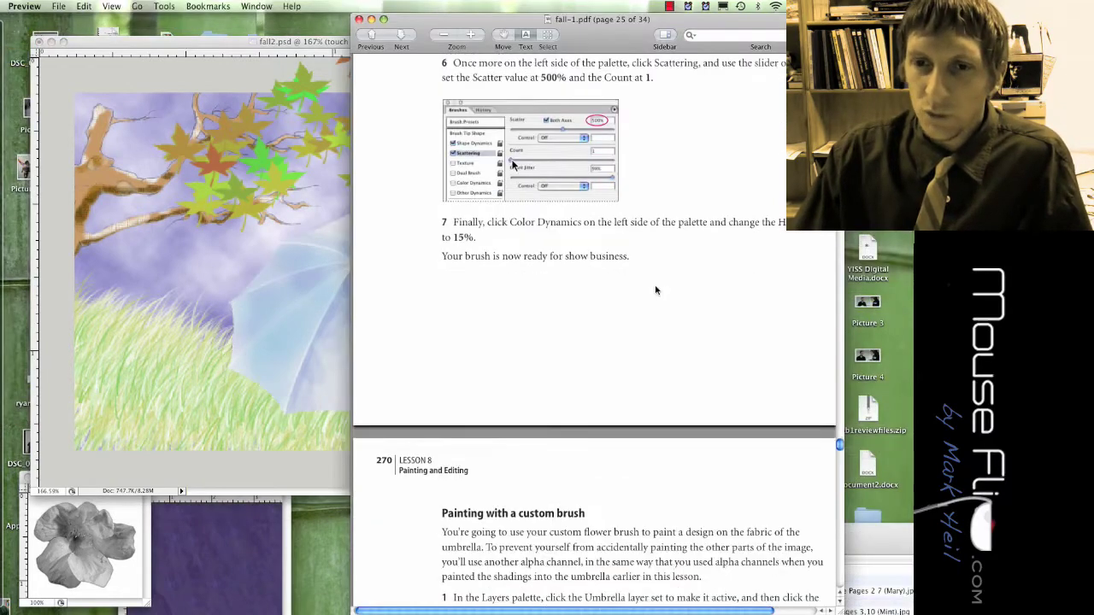
scroll(657, 290, down, 2)
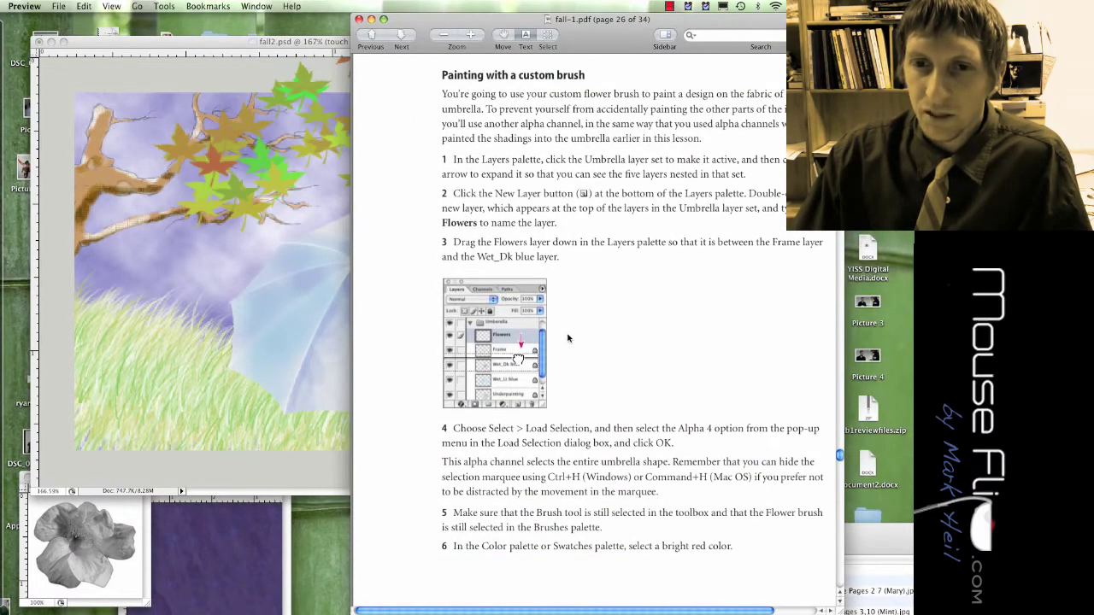
scroll(566, 338, down, 15)
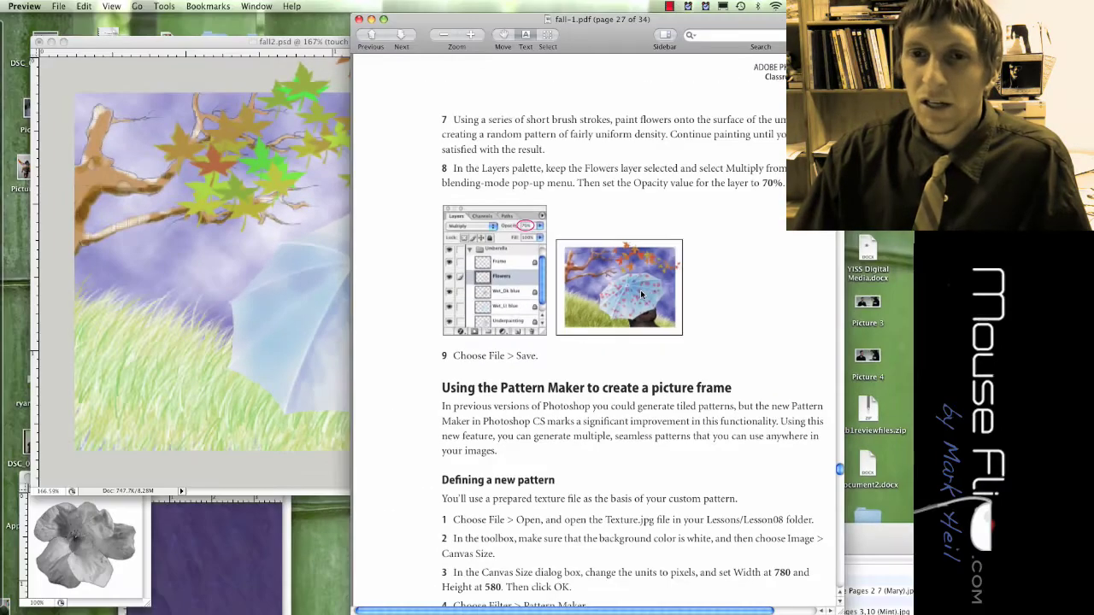
scroll(642, 294, down, 2)
scroll(642, 295, up, 10)
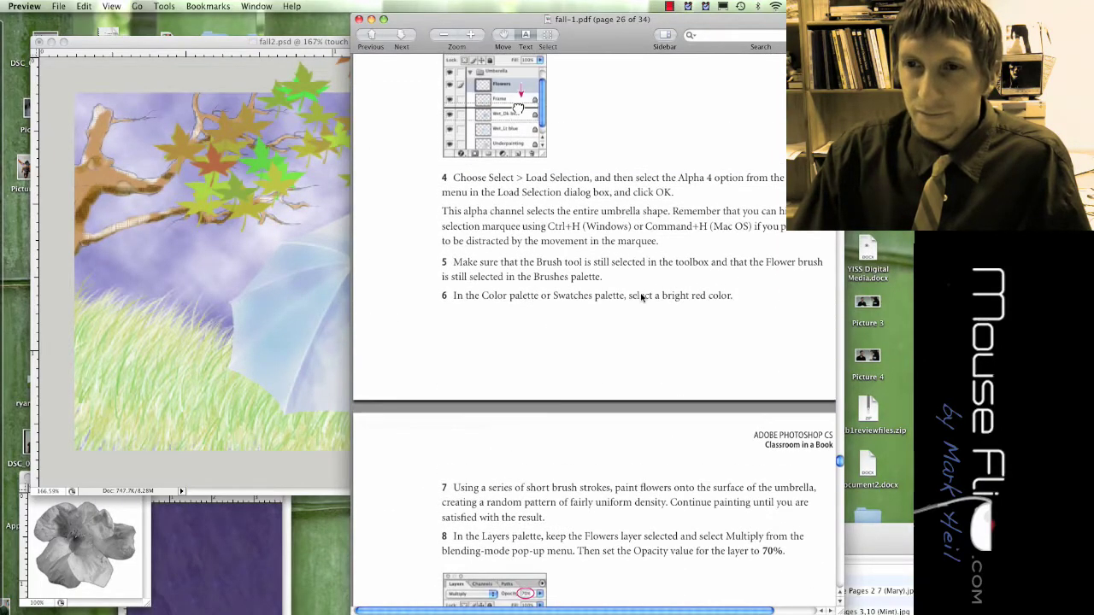
scroll(642, 297, up, 5)
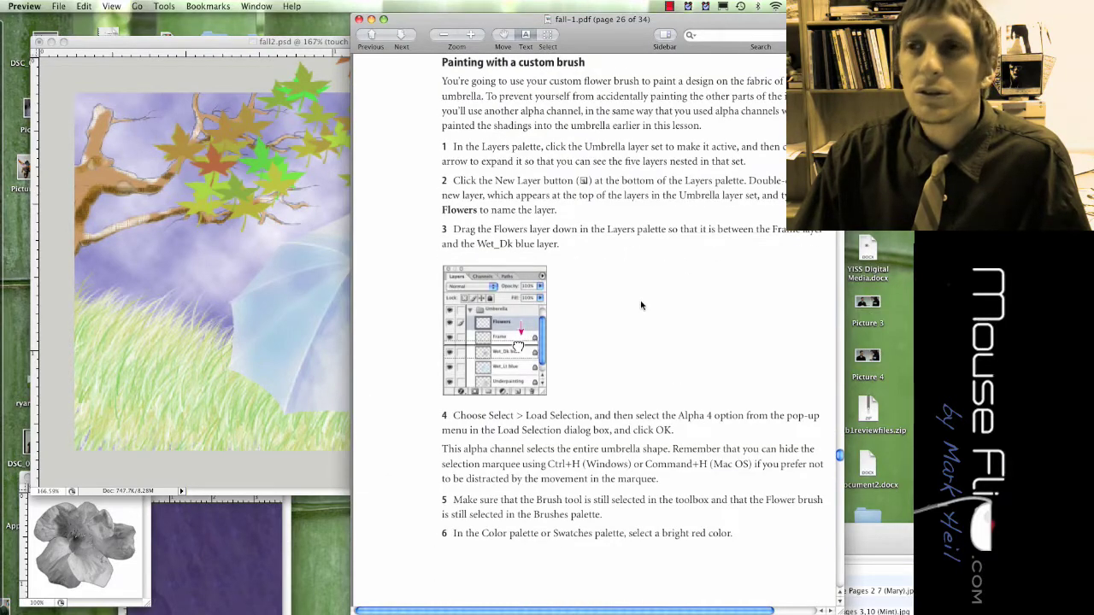
scroll(642, 305, up, 10)
scroll(642, 305, up, 3)
scroll(641, 305, down, 8)
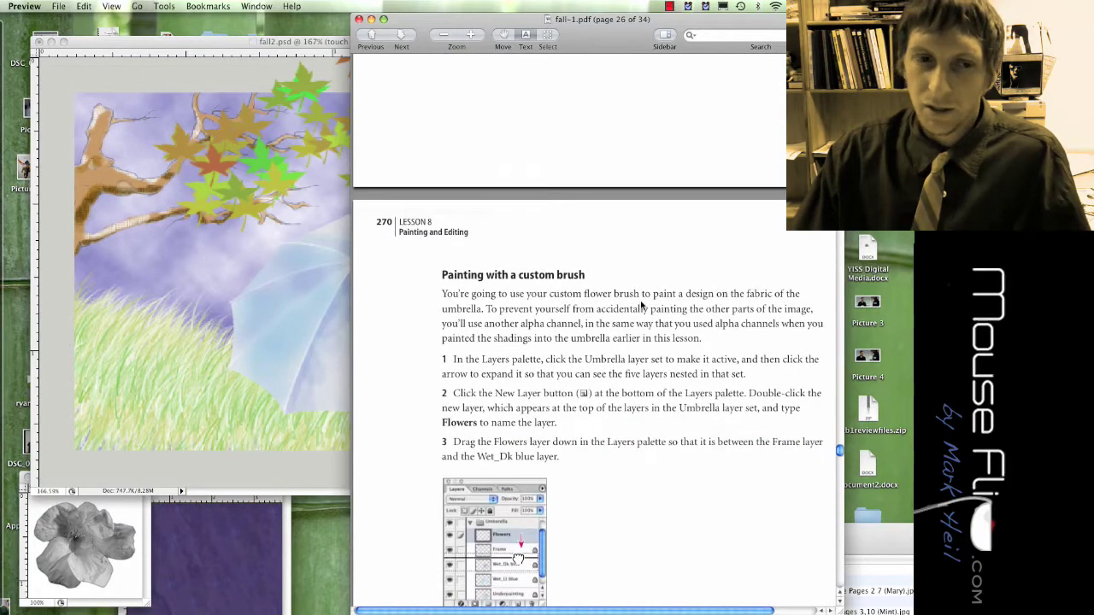
scroll(642, 305, up, 2)
scroll(642, 305, up, 6)
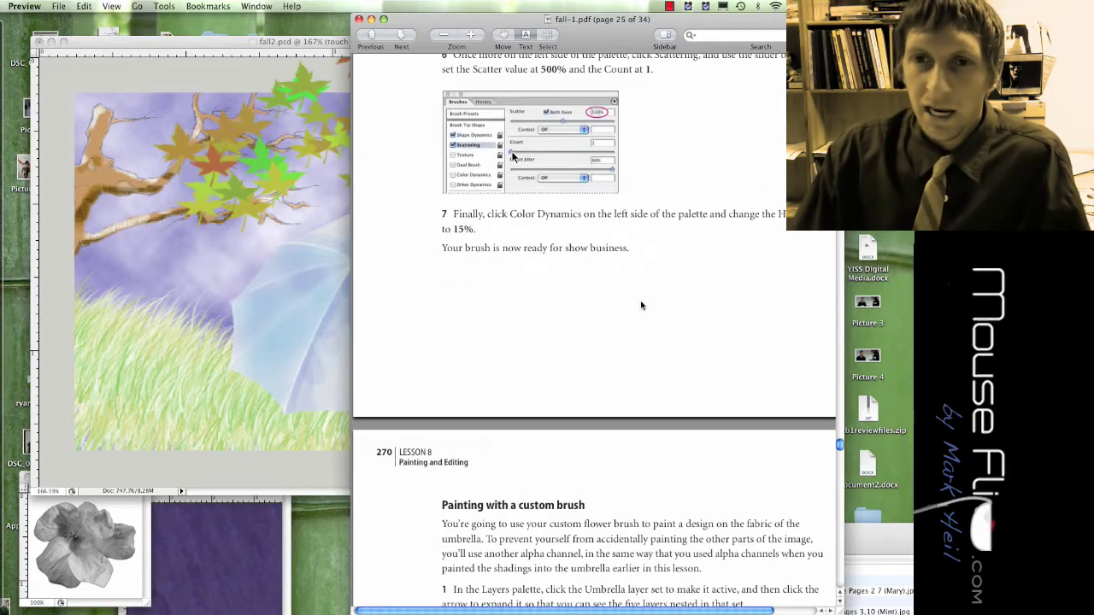
scroll(642, 305, down, 10)
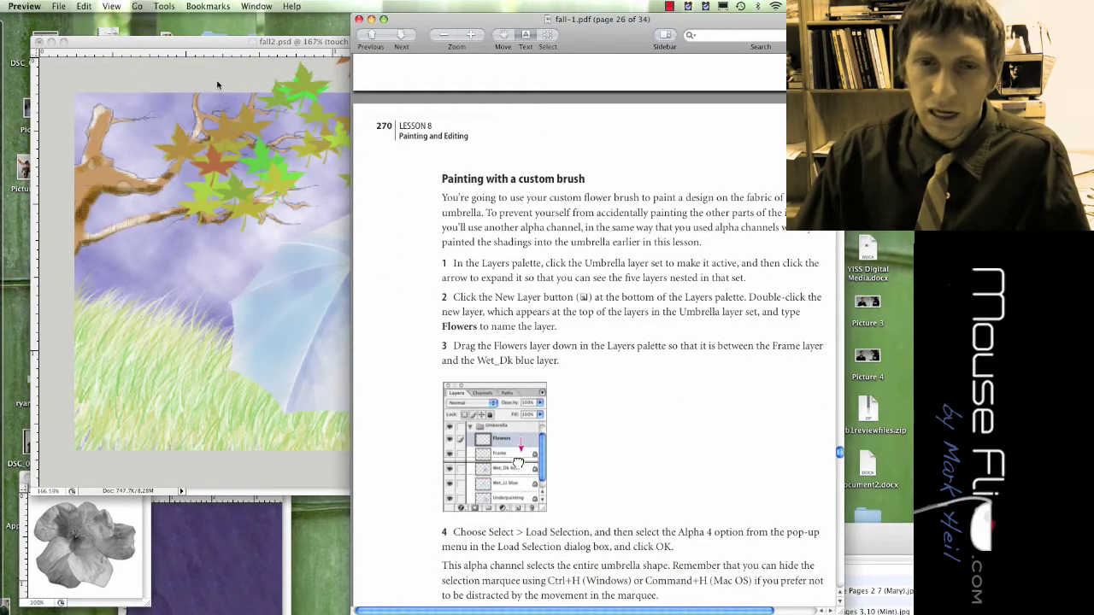
Step: Add a new empty layer to the painting and name it 'flower'
click(171, 45)
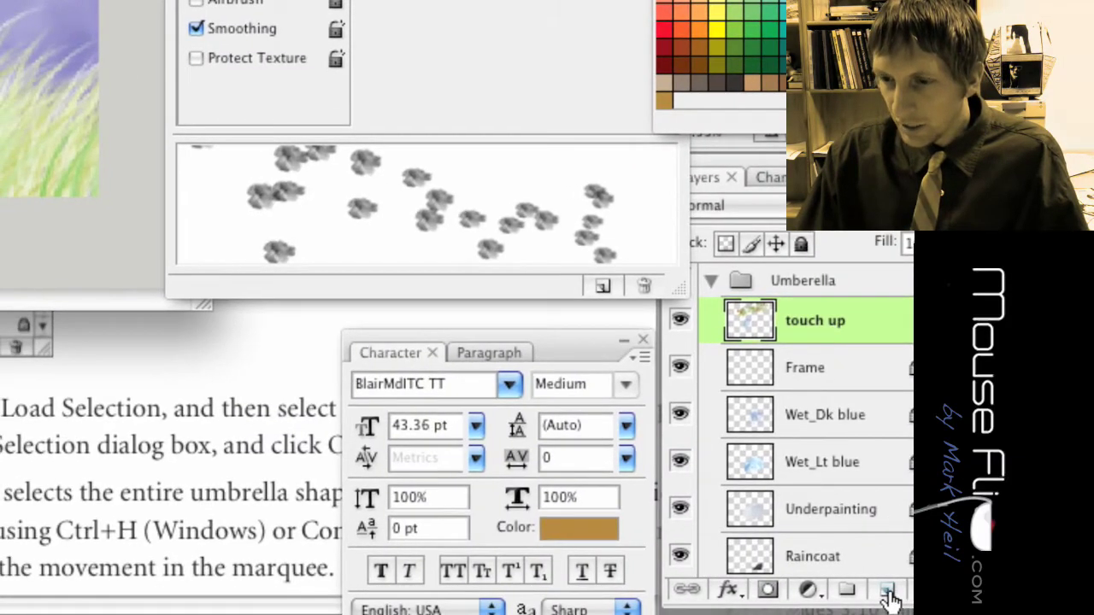
click(889, 591)
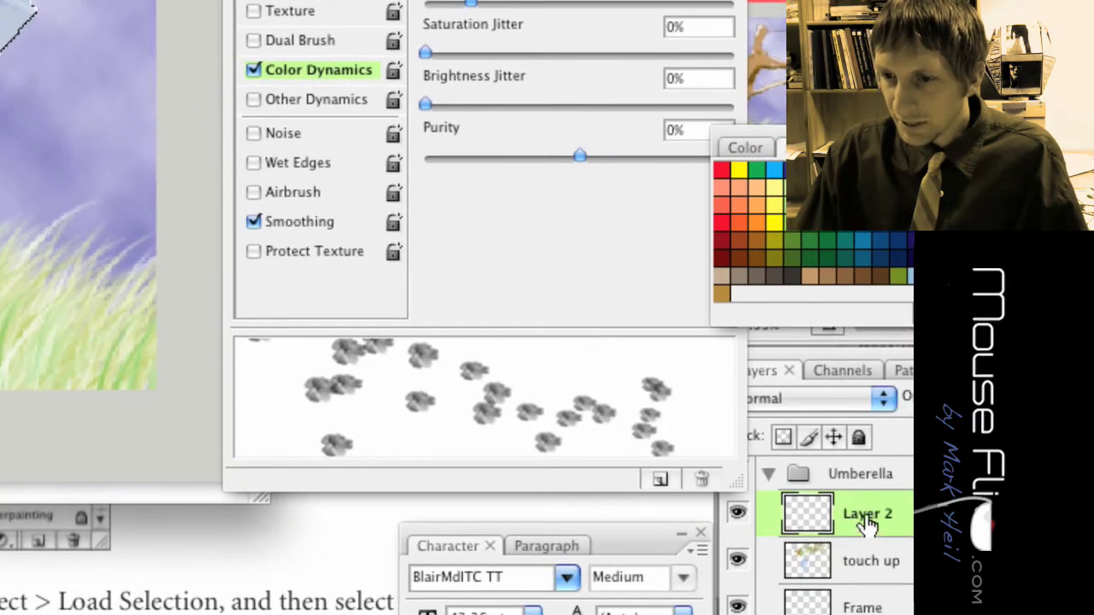
double_click(812, 321)
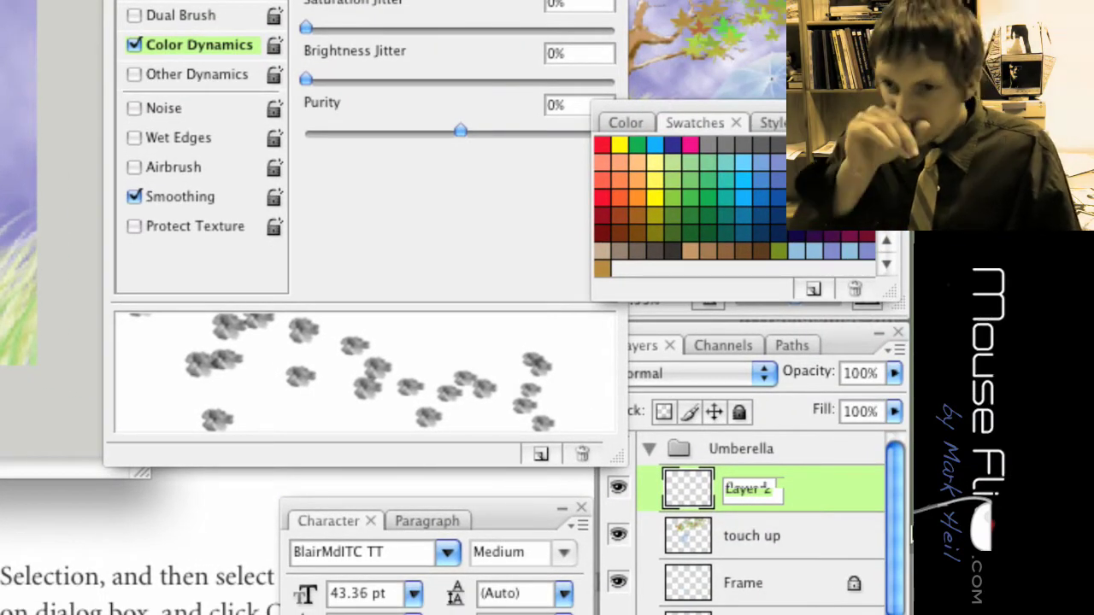
text(flower)
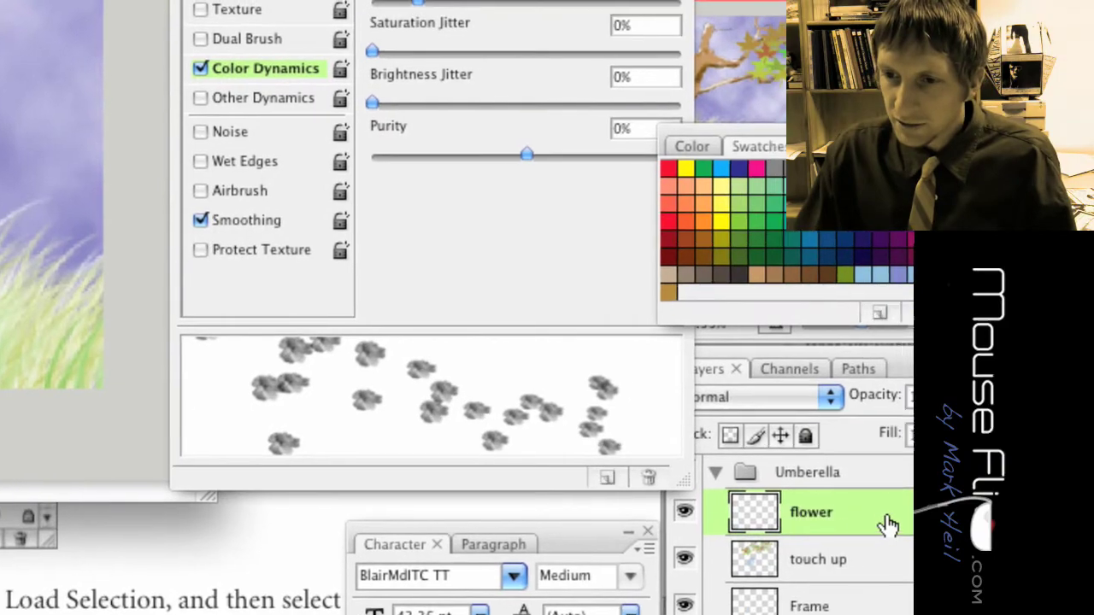
key(Return)
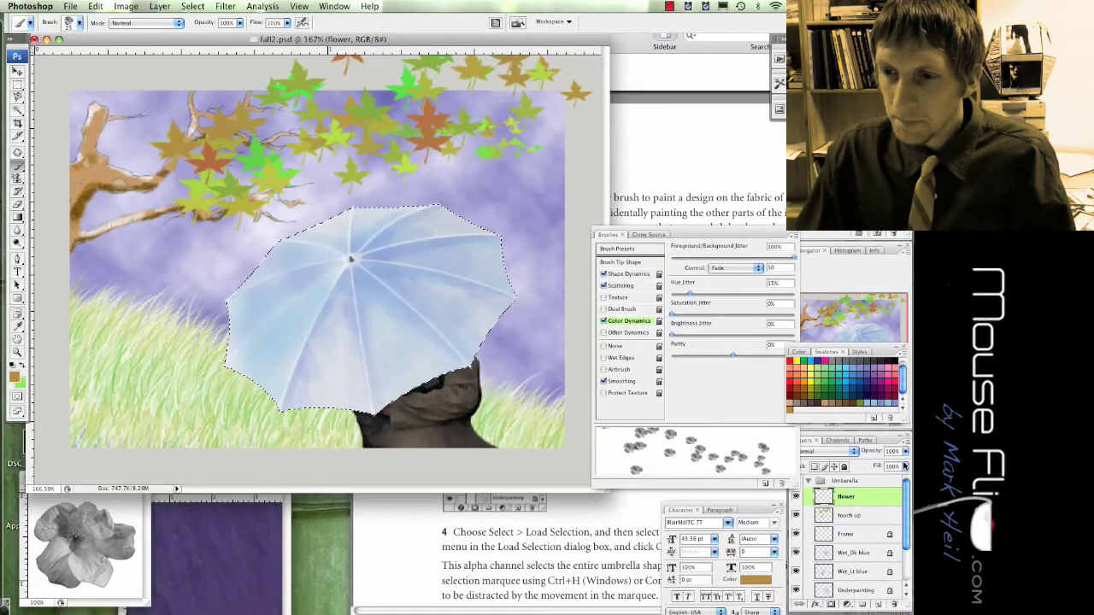
Step: Scroll the tutorial PDF to page 27's Pattern Maker section
click(664, 205)
scroll(665, 205, up, 5)
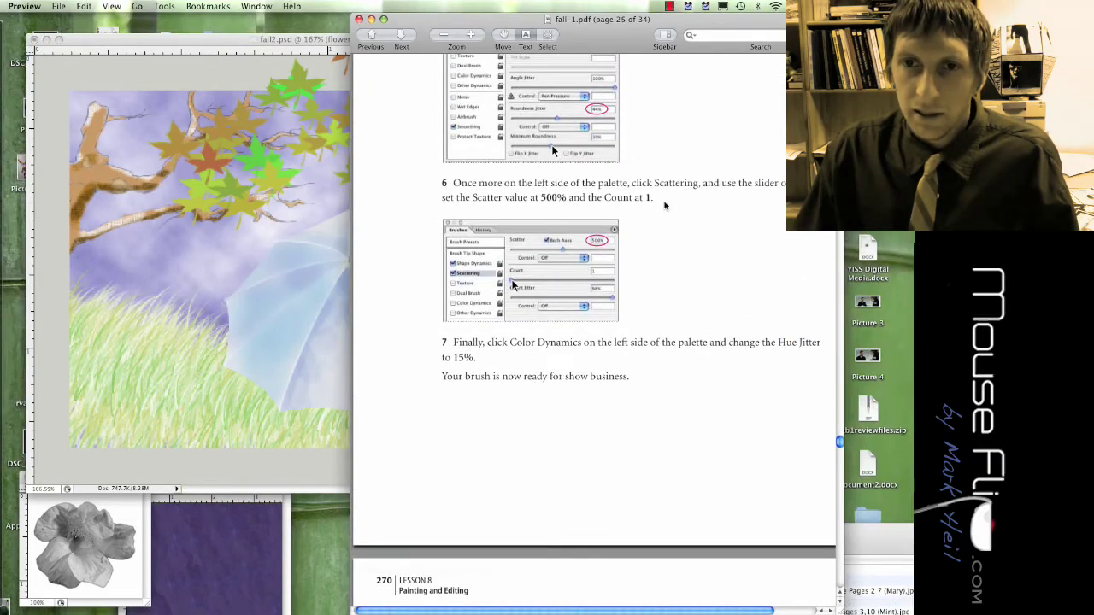
scroll(665, 205, down, 6)
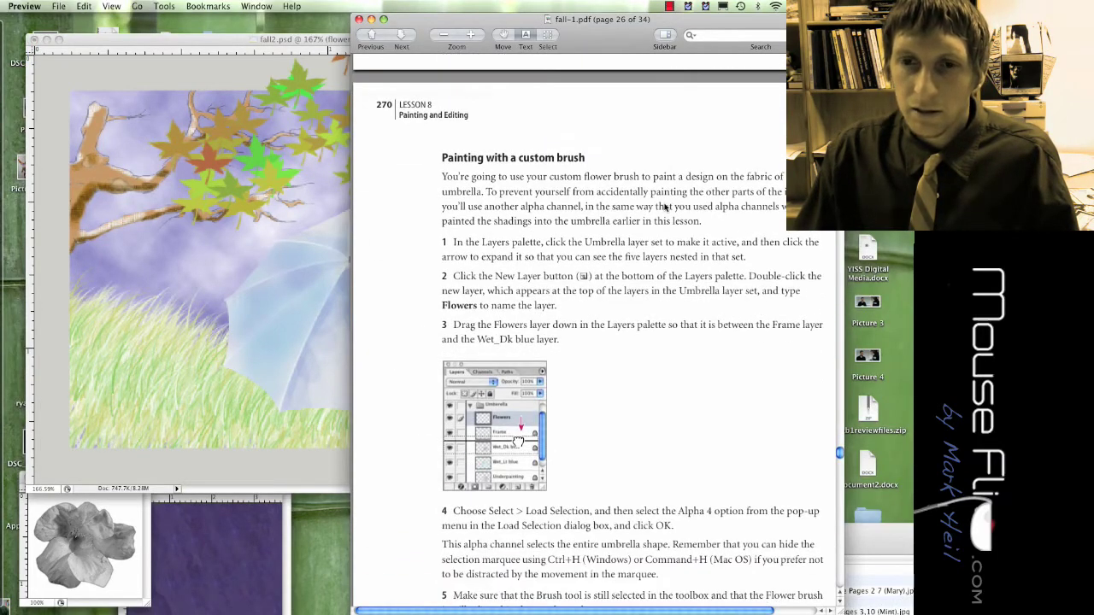
scroll(665, 207, down, 5)
scroll(665, 206, down, 8)
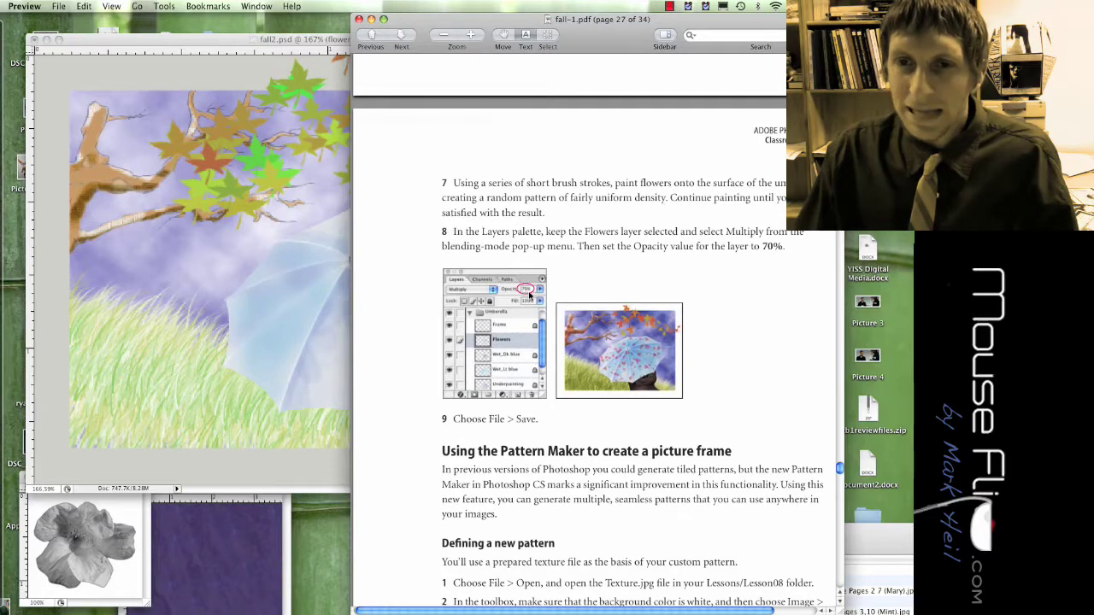
scroll(537, 294, down, 4)
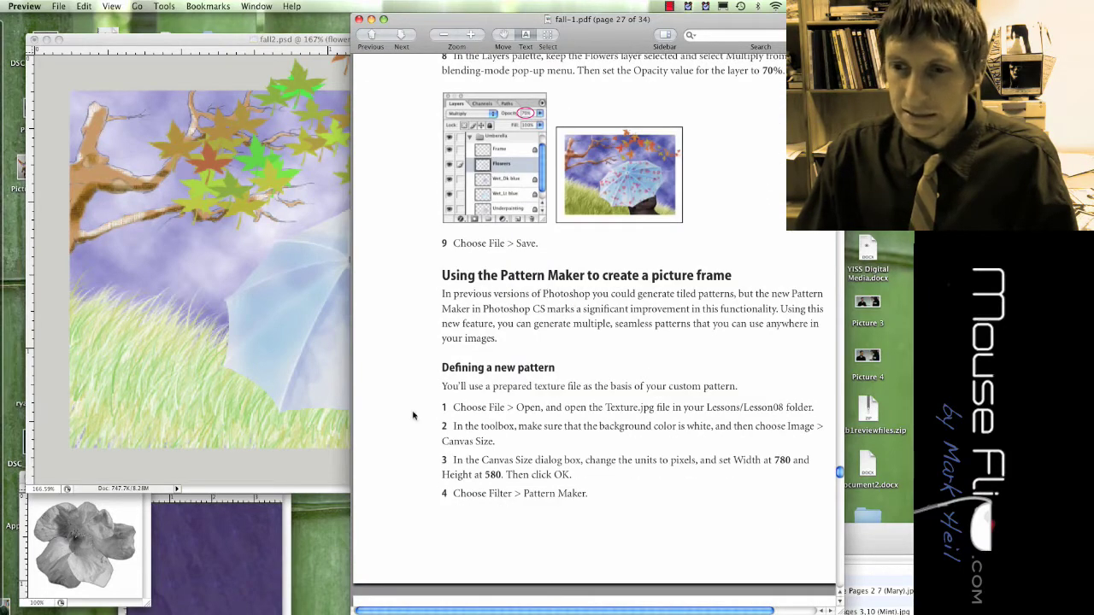
Step: Lower the flower layer's opacity to 70%
click(301, 386)
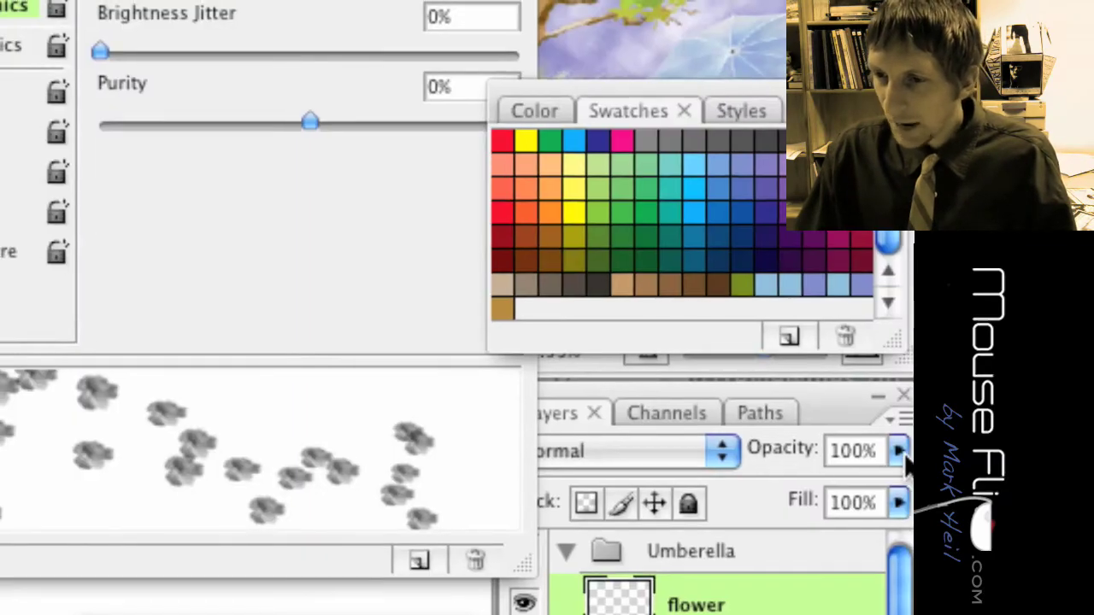
click(910, 444)
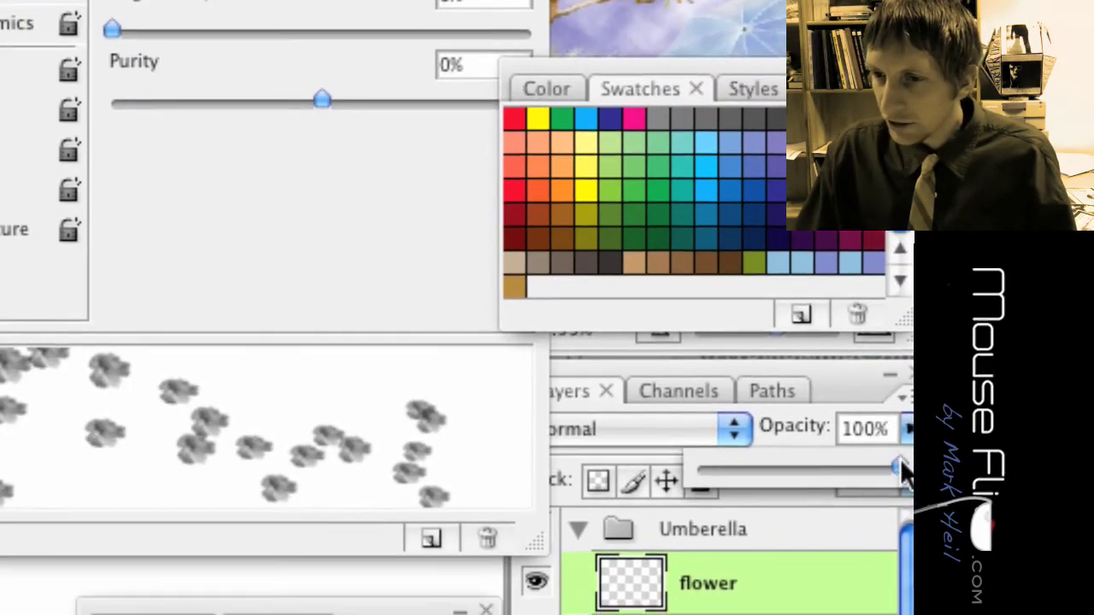
drag(902, 468, 892, 468)
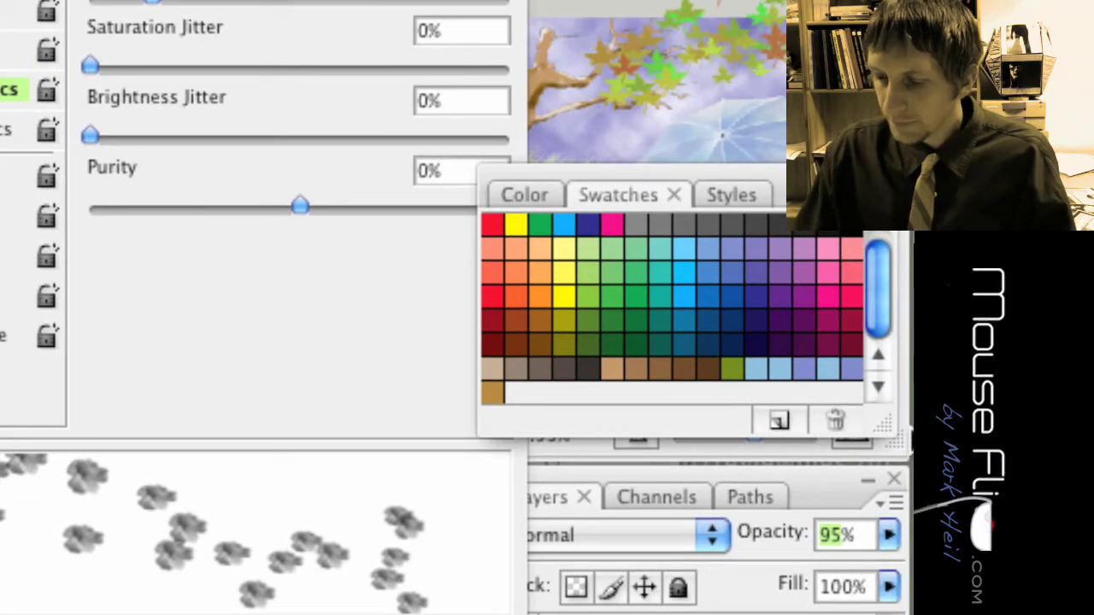
text(70)
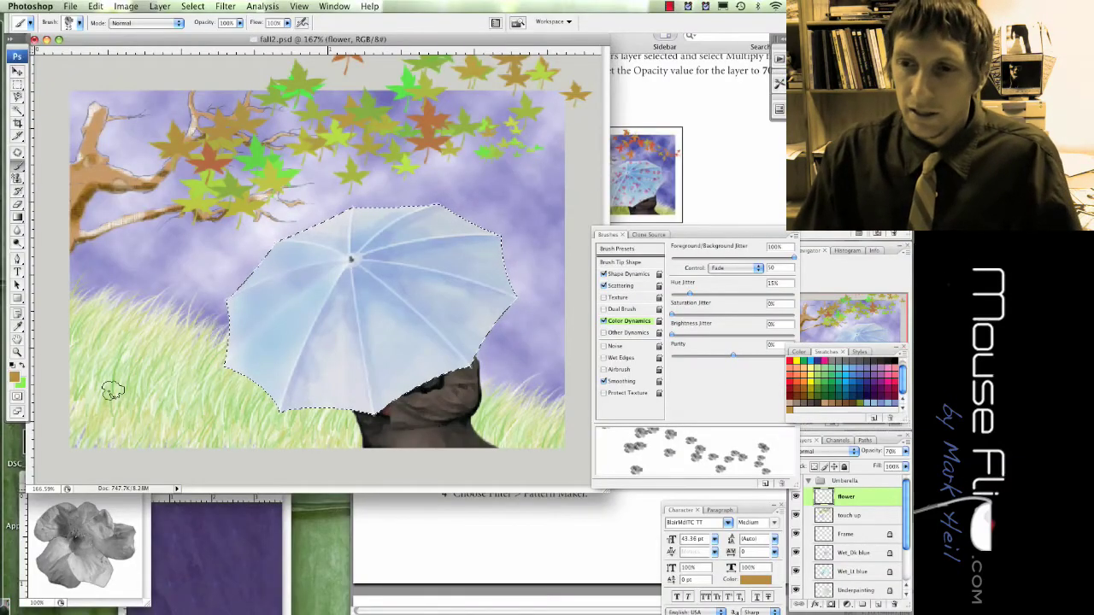
text(i)
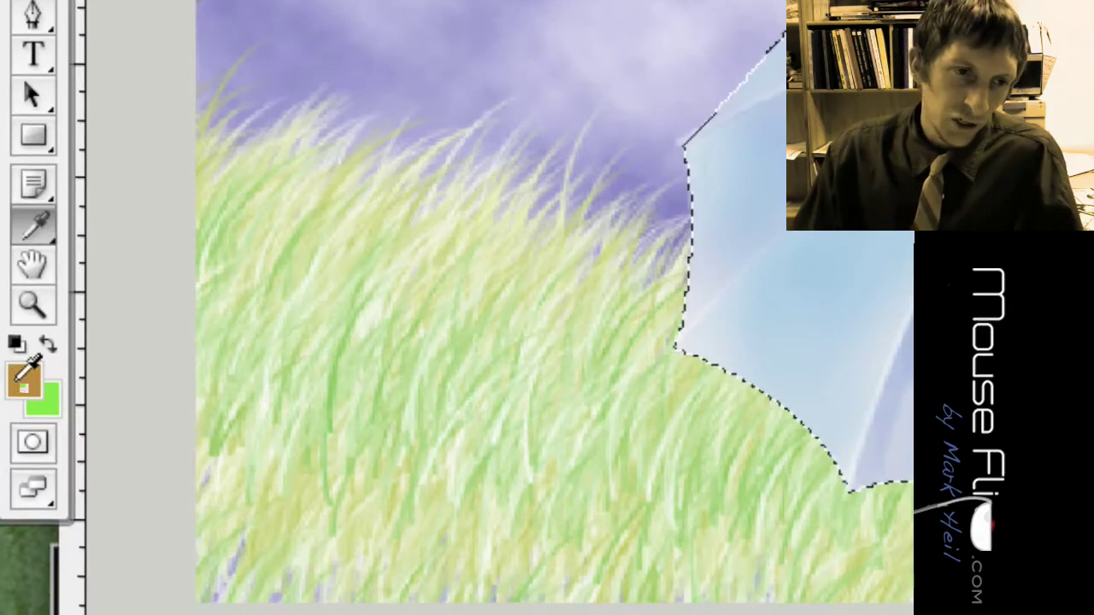
Step: Set the foreground painting colour to light pink
click(15, 374)
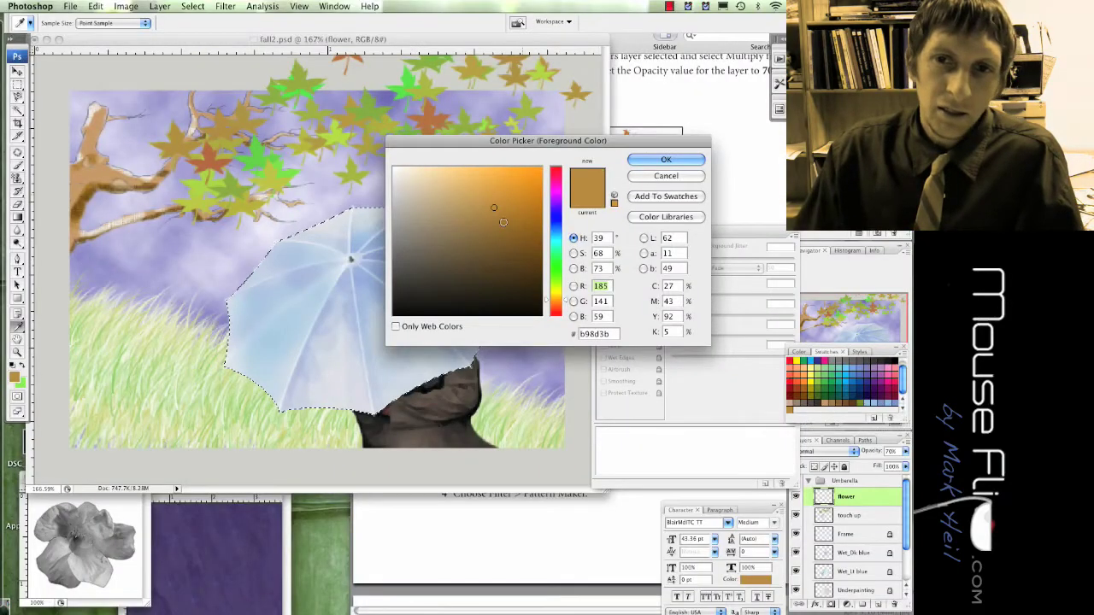
drag(558, 202, 556, 185)
click(441, 175)
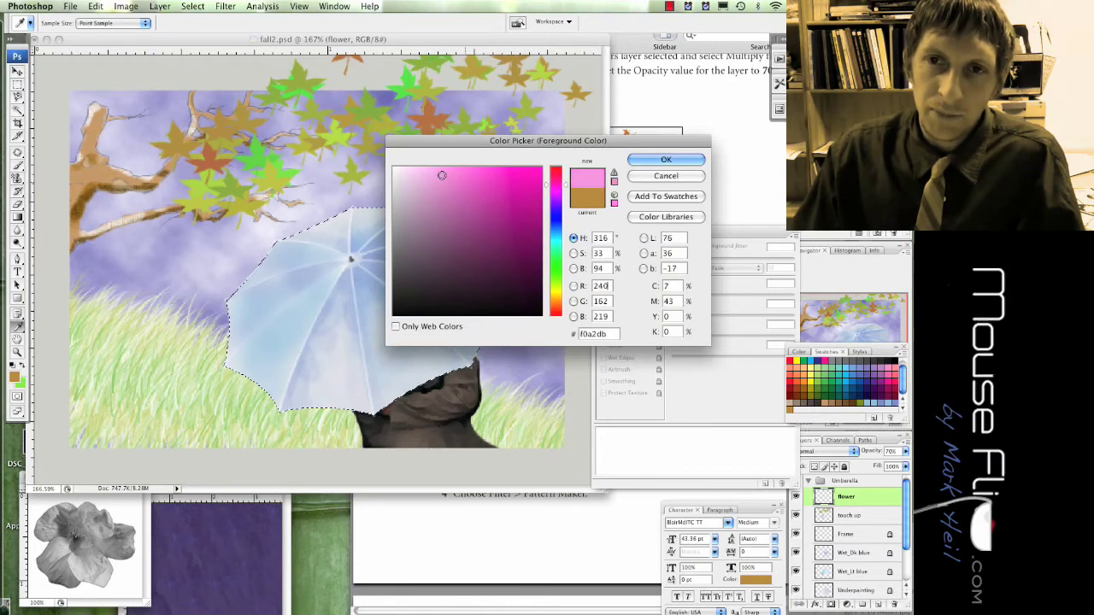
click(666, 160)
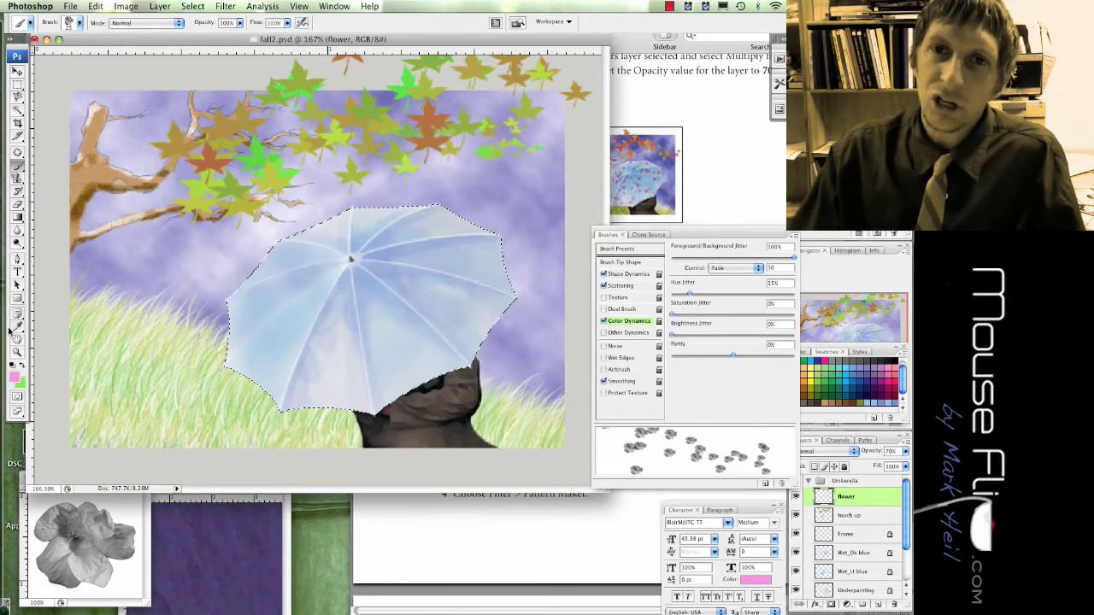
Step: Set the background colour to light blue and return to the tutorial PDF
click(22, 386)
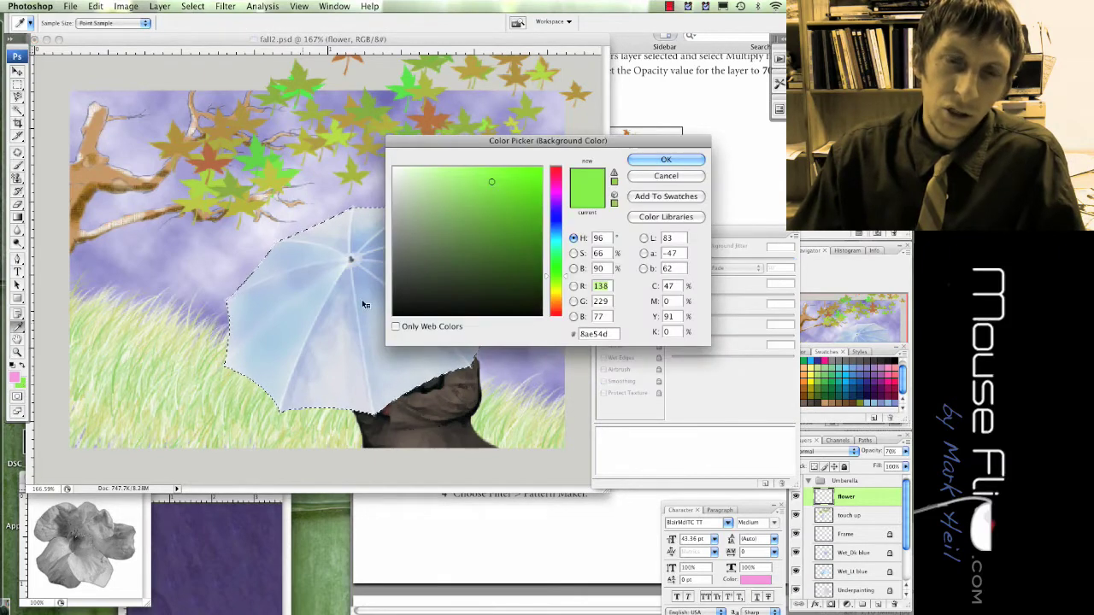
click(561, 230)
drag(485, 180, 474, 172)
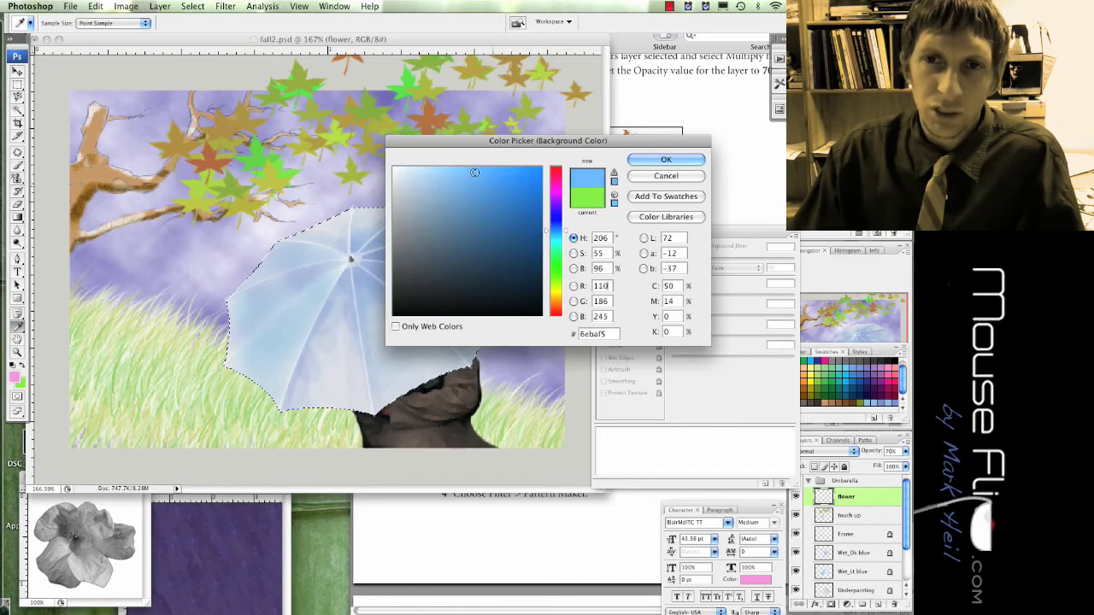
key(Return)
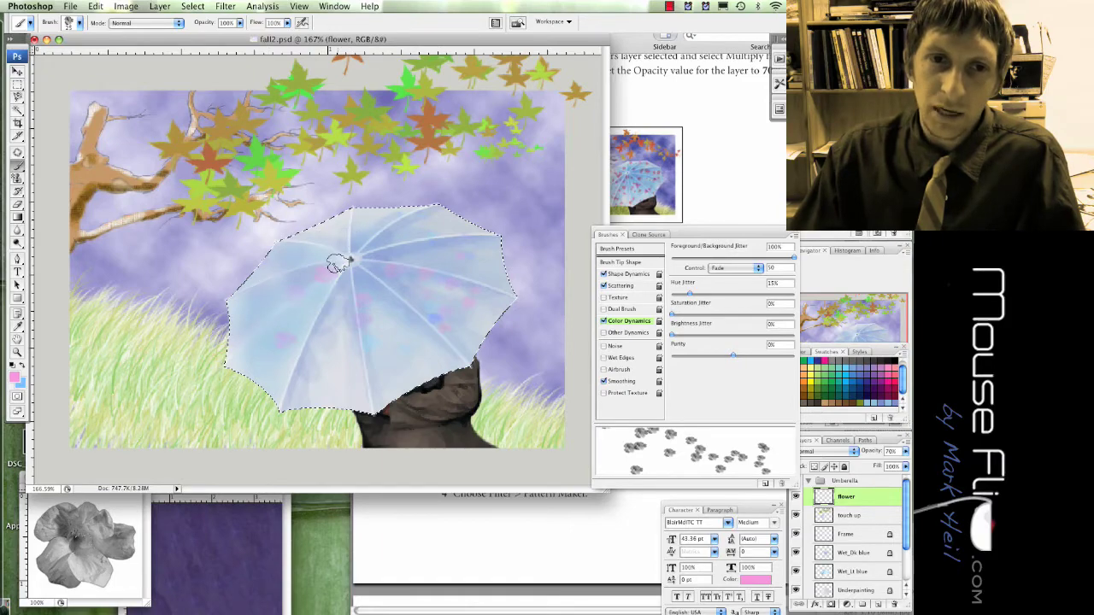
click(705, 224)
scroll(705, 224, down, 10)
Step: Scroll the PDF forward through the Pattern Maker steps on pages 28 and 29
scroll(705, 223, down, 5)
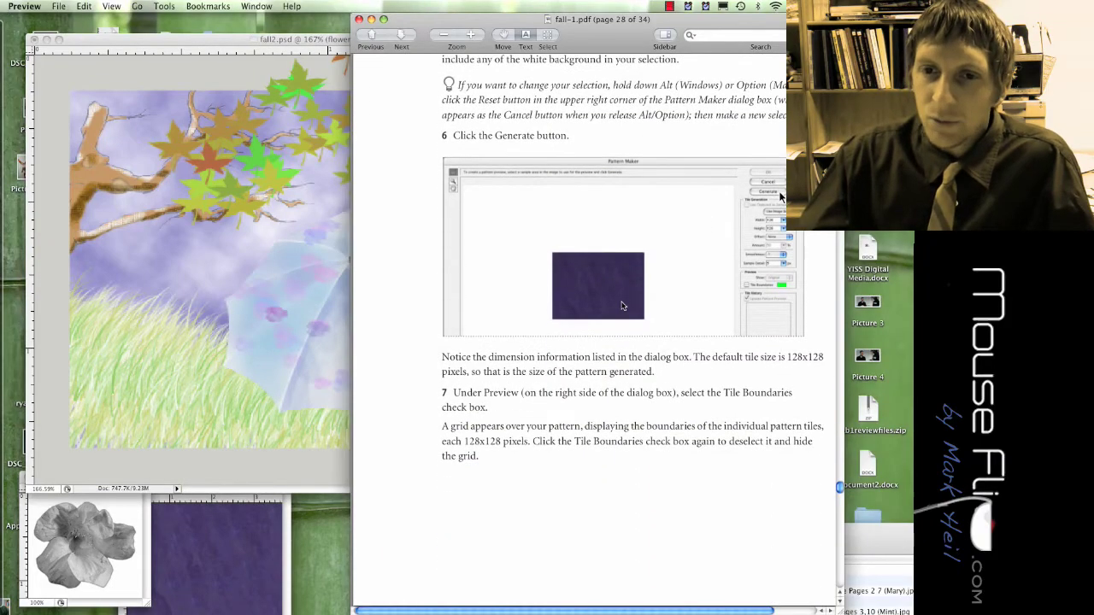
scroll(623, 306, down, 10)
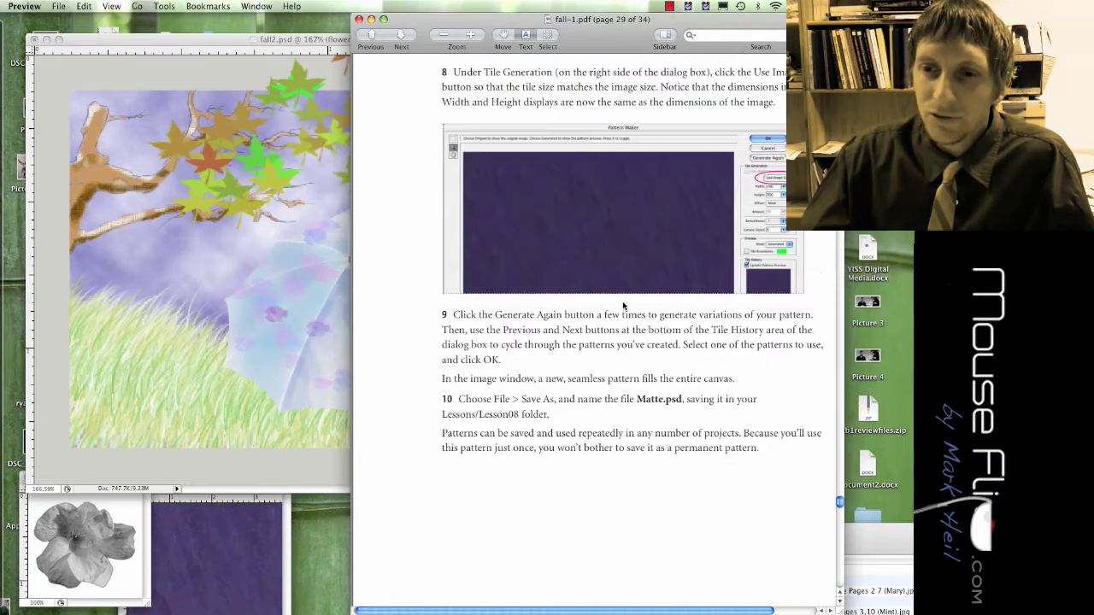
scroll(623, 306, down, 15)
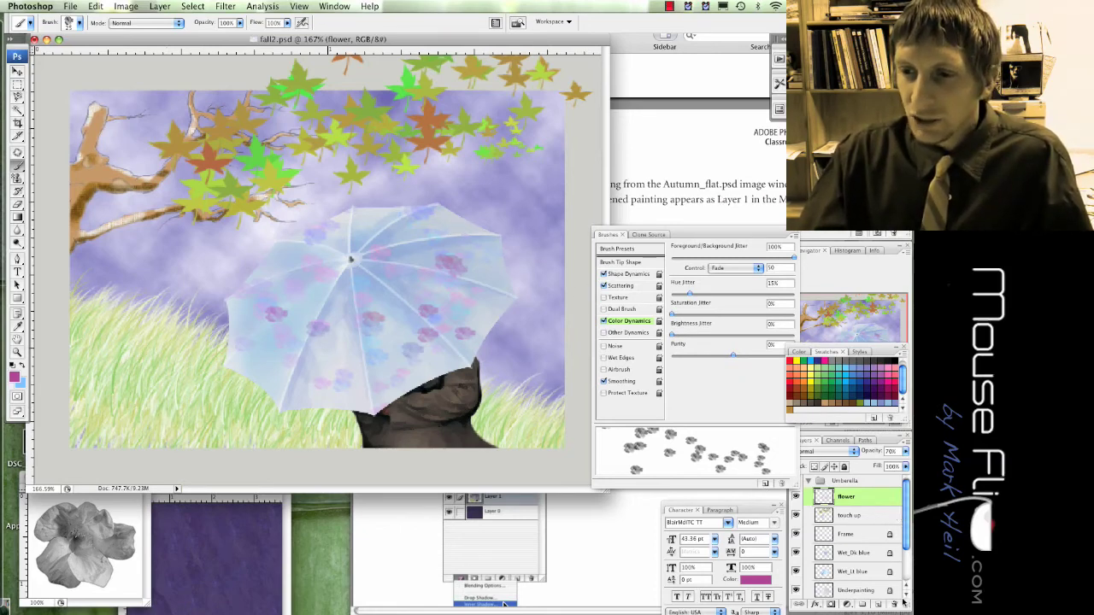
Step: Add an empty Layer 2 above flower, collapse the Umberella group, and move fall3.jpg over the painting
click(878, 605)
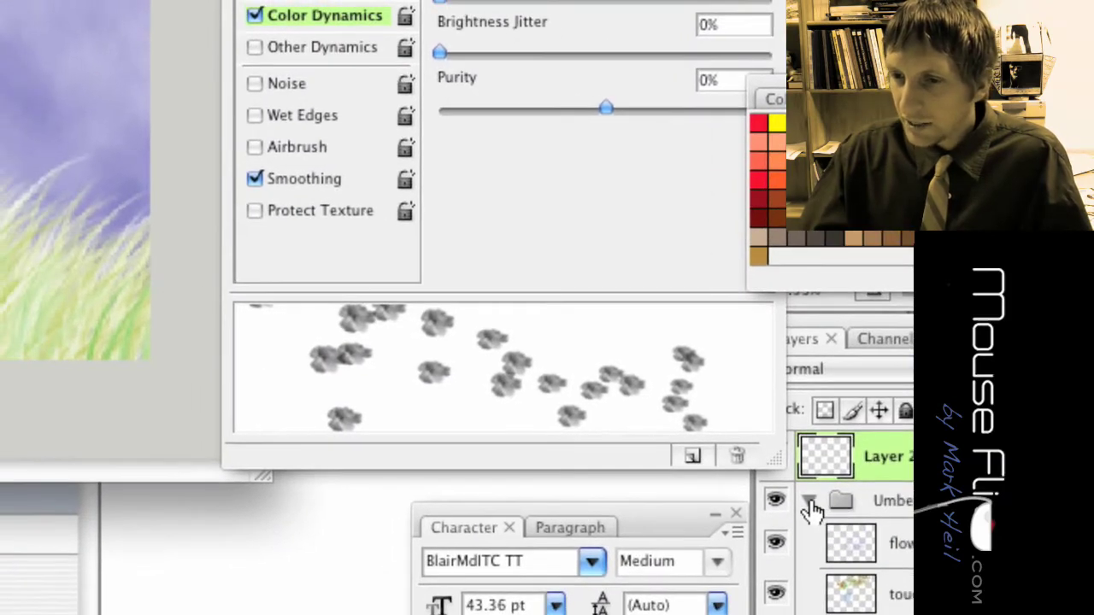
click(795, 496)
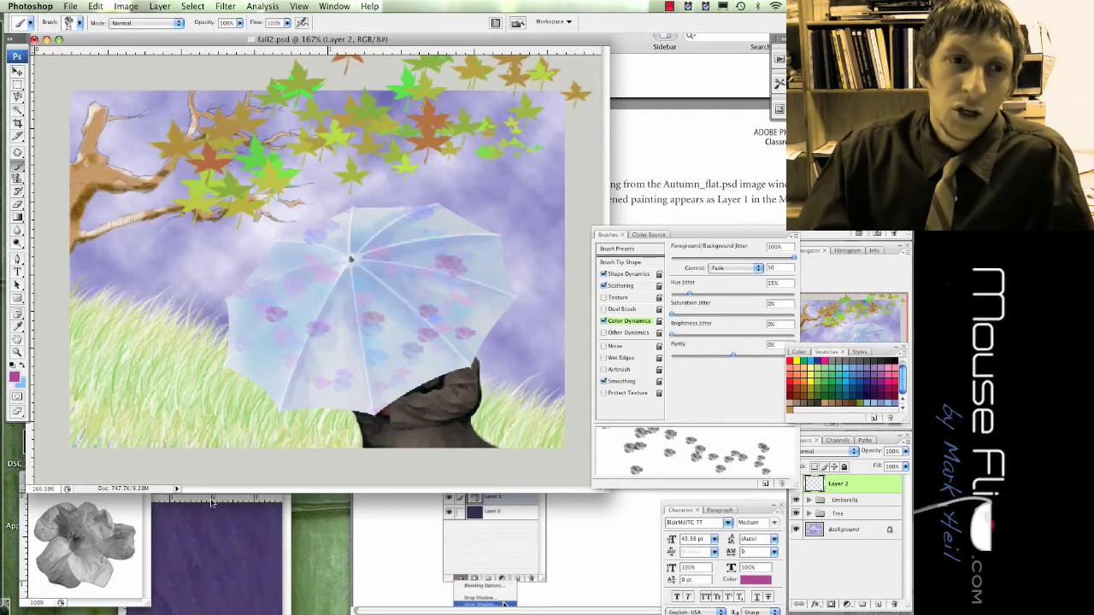
click(215, 534)
drag(214, 493, 190, 75)
Step: Select all of fall3.jpg and generate a seamless tile with Pattern Maker
drag(264, 204, 379, 339)
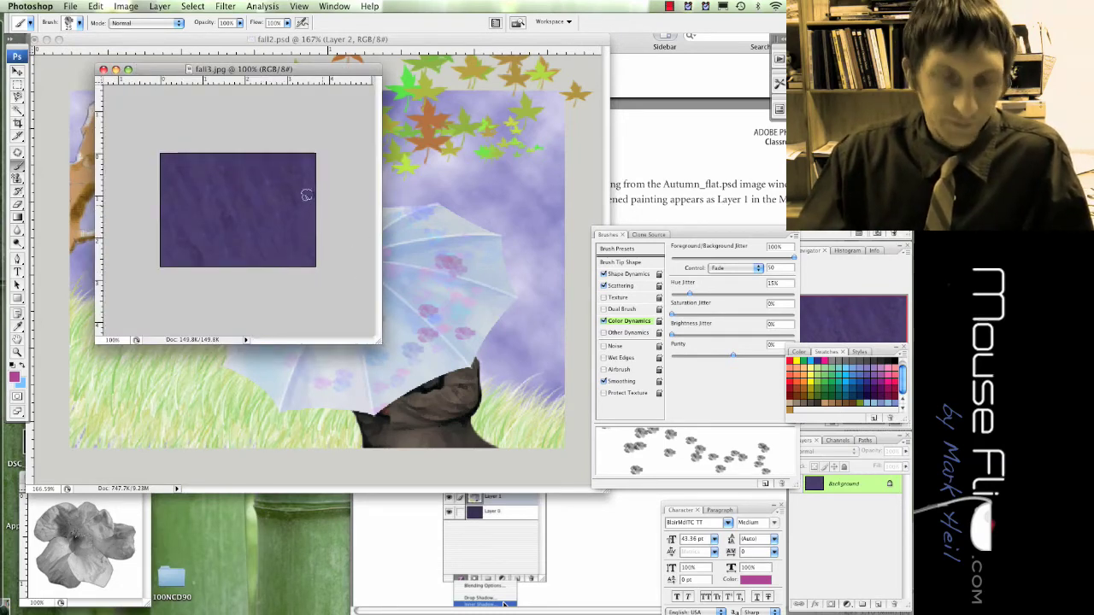
key(super+a)
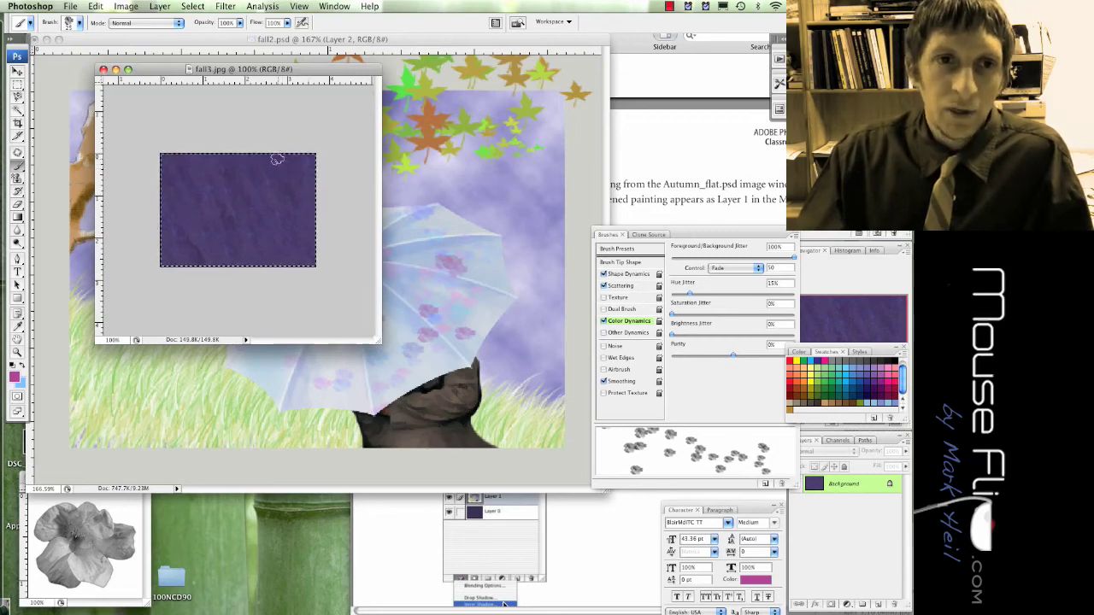
click(160, 7)
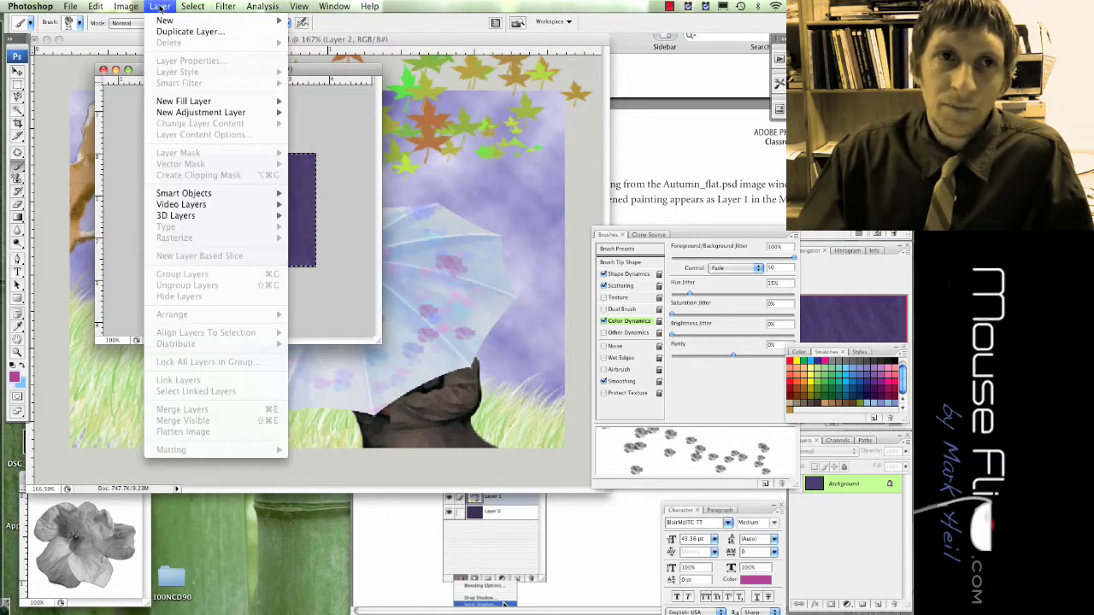
mouse_move(220, 9)
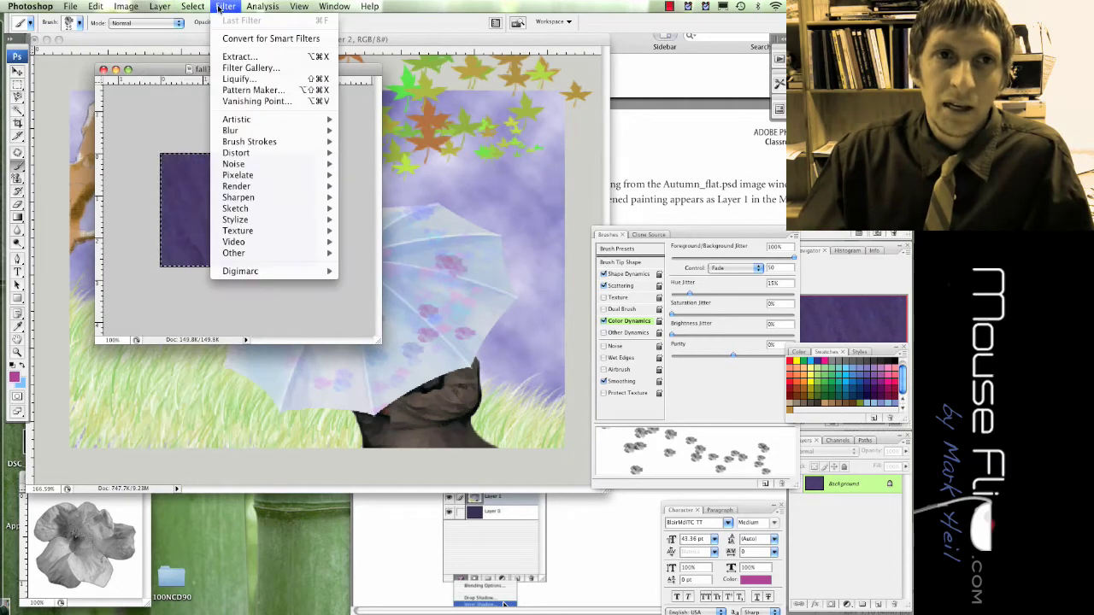
click(254, 91)
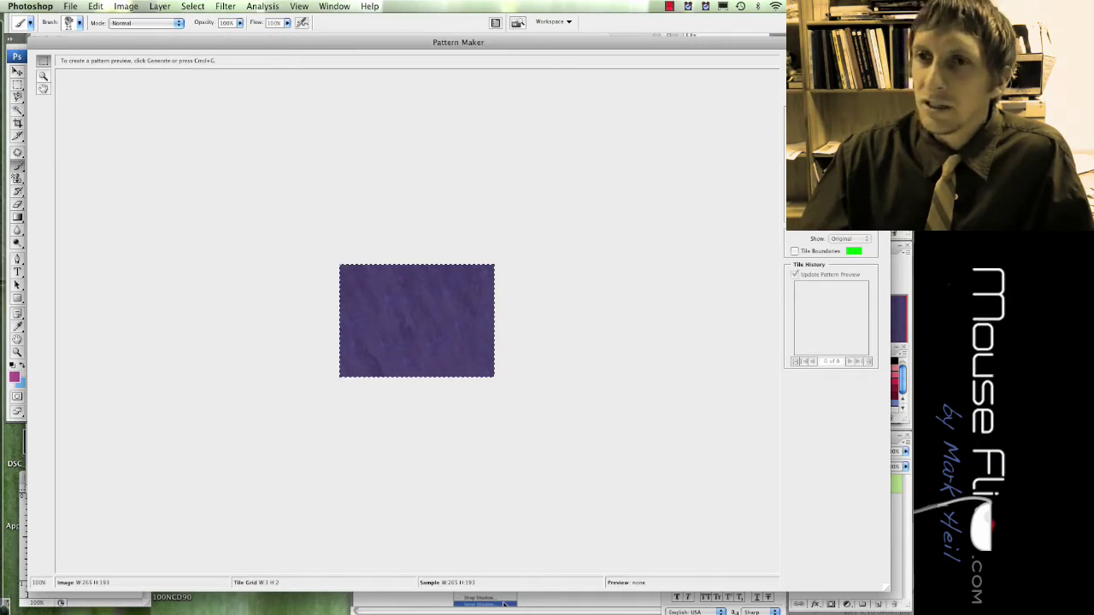
key(super+g)
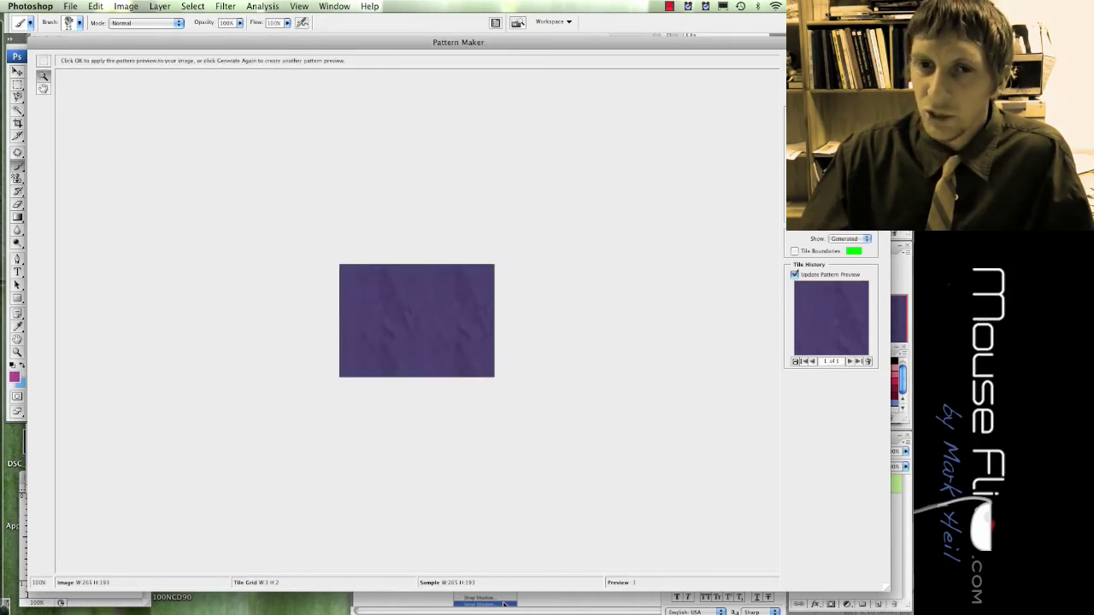
Step: Save the generated tile as a pattern named 'purple'
click(794, 362)
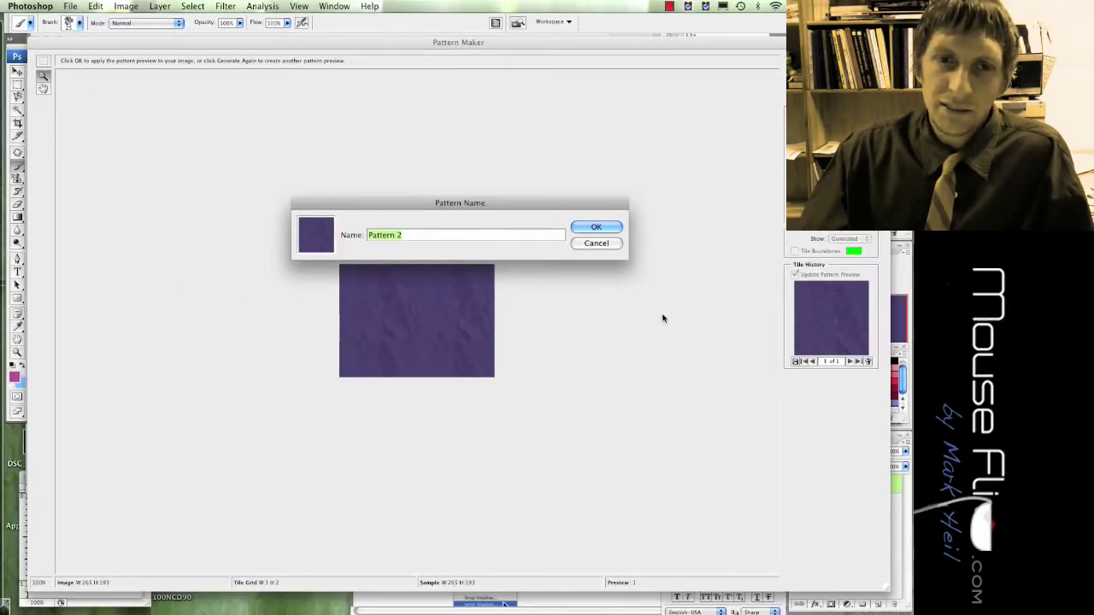
key(BackSpace)
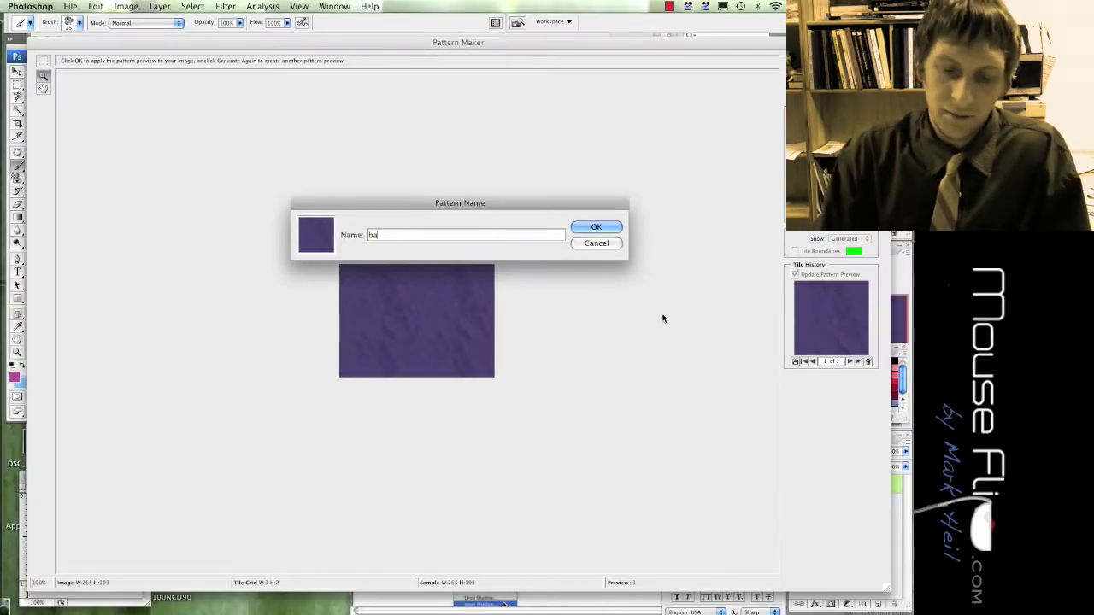
text(purple)
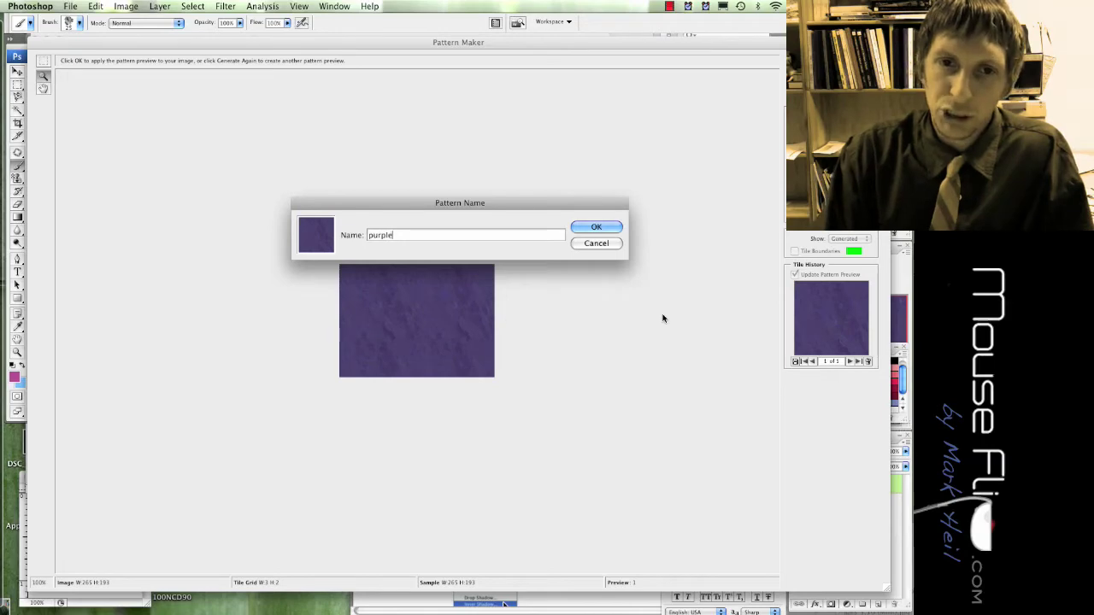
key(Return)
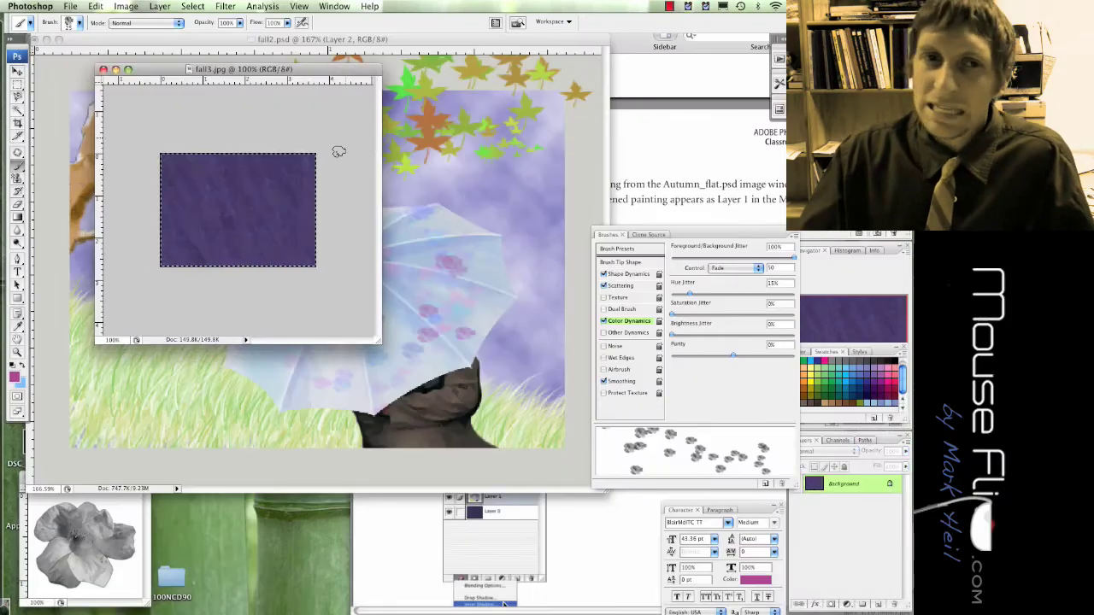
click(257, 462)
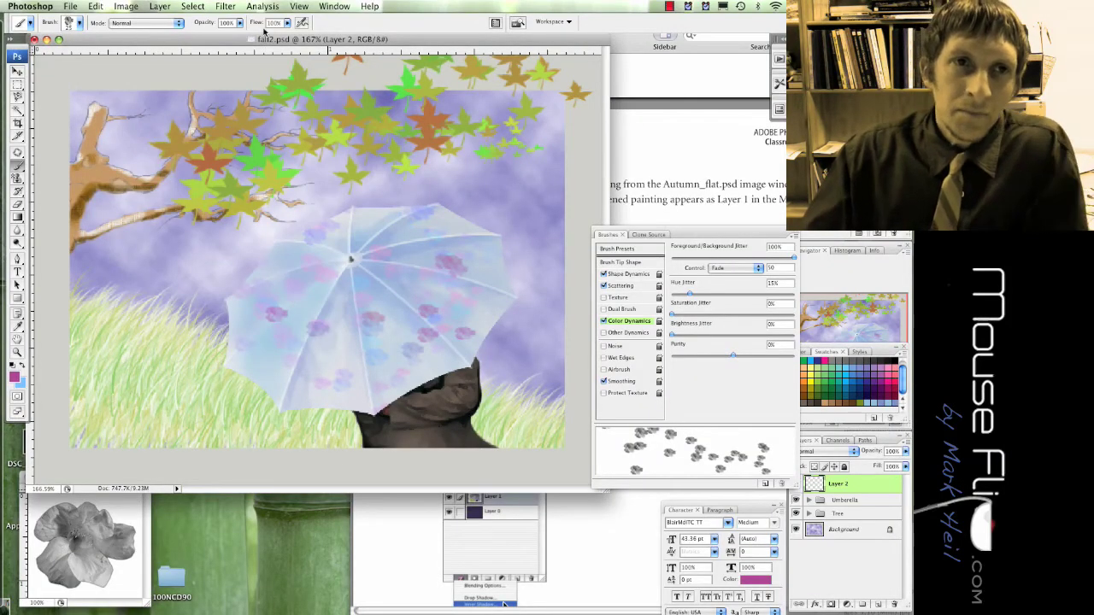
Step: Choose the Pattern Stamp Tool with the purple pattern
click(17, 178)
click(18, 178)
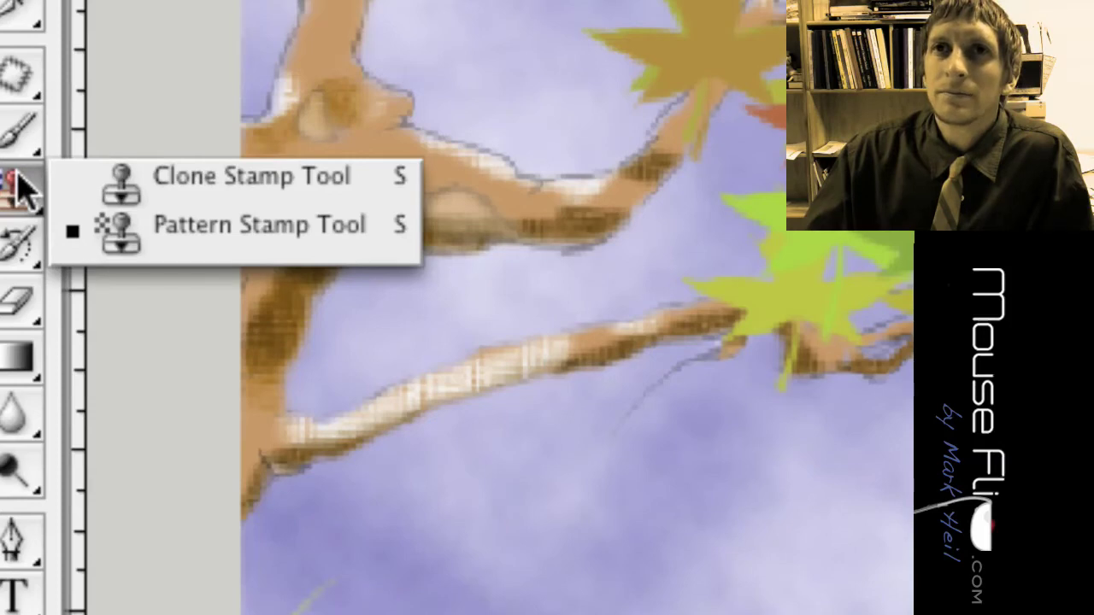
click(21, 188)
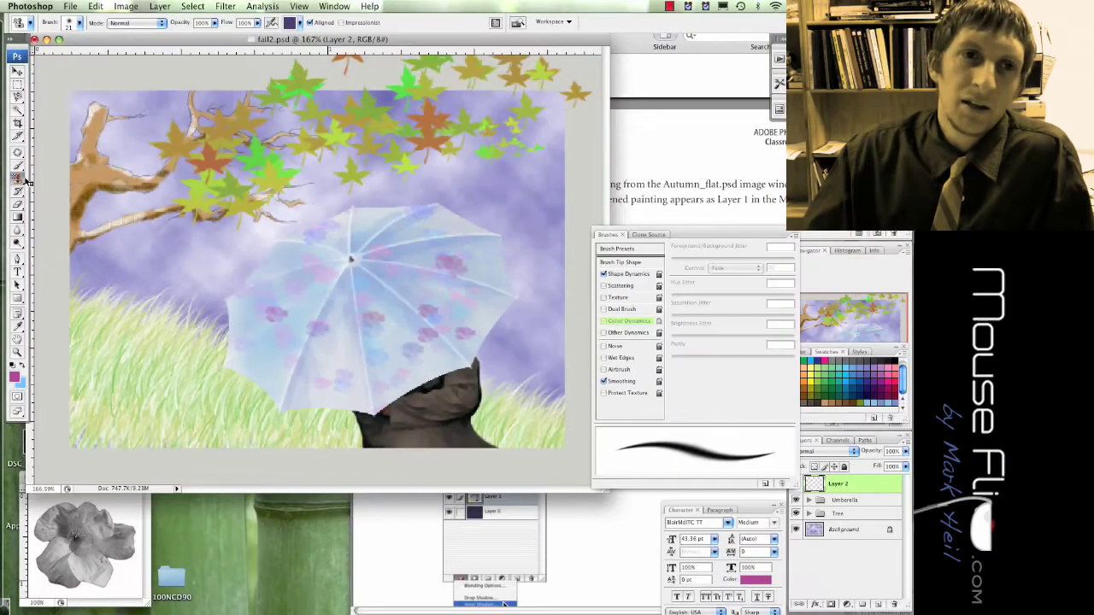
click(297, 24)
double_click(330, 105)
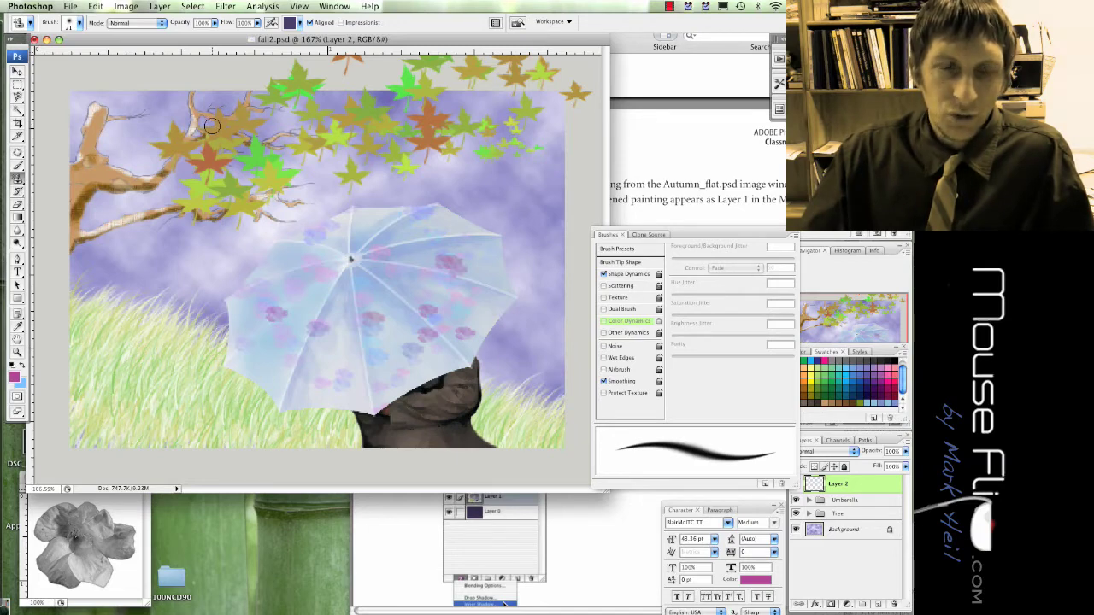
Step: Paint the purple pattern over the whole canvas with a 400 px brush
key(super+a)
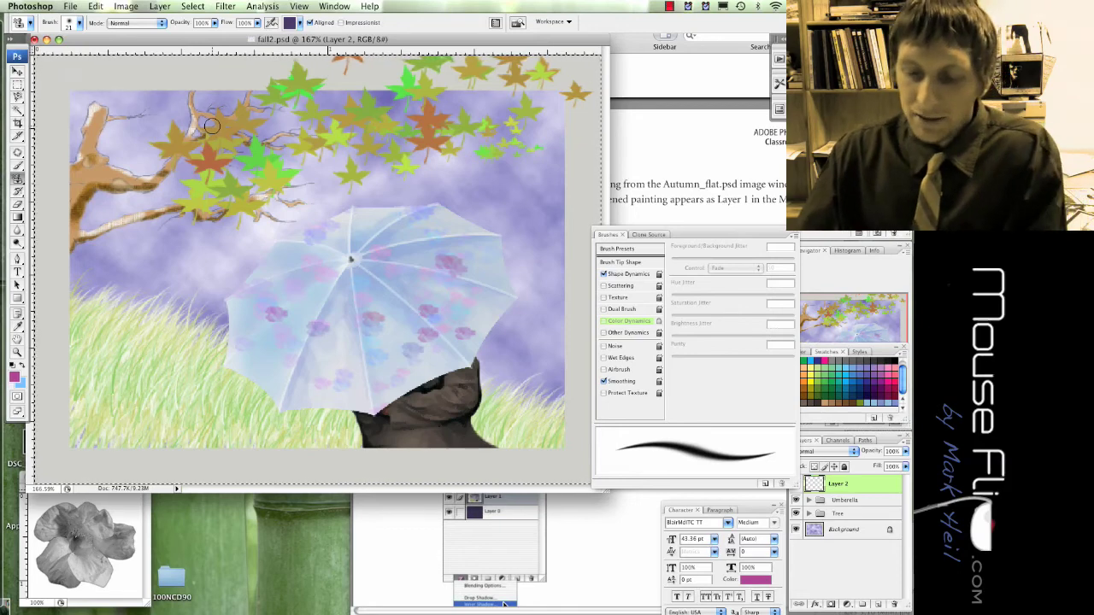
key(bracketright)
key(bracketright)
key(bracketright)
key(bracketright)
key(bracketright)
key(bracketright)
key(bracketright)
key(bracketright)
key(bracketright)
key(bracketright)
key(bracketright)
key(bracketright)
key(bracketright)
key(bracketright)
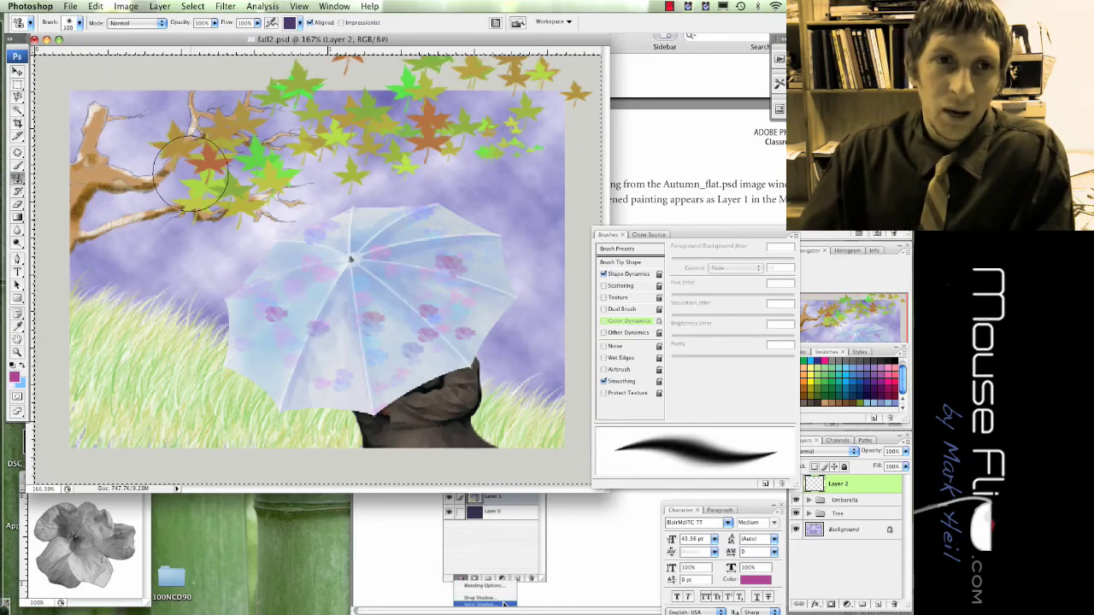
mouse_move(205, 190)
mouse_down()
mouse_move(167, 141)
mouse_move(219, 244)
mouse_move(545, 366)
mouse_move(56, 354)
mouse_up()
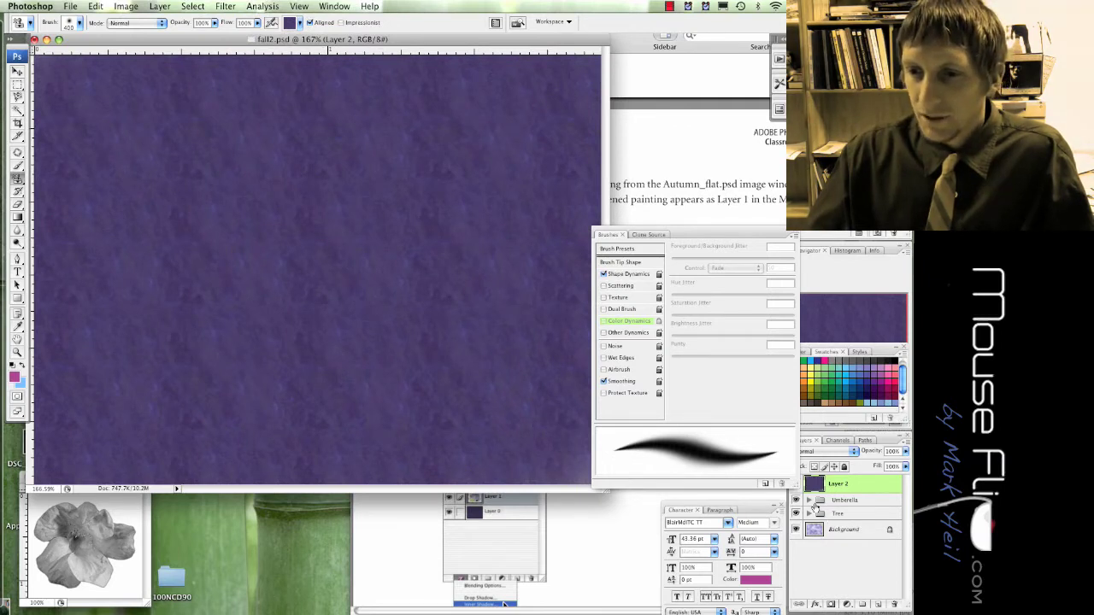
drag(743, 236, 633, 518)
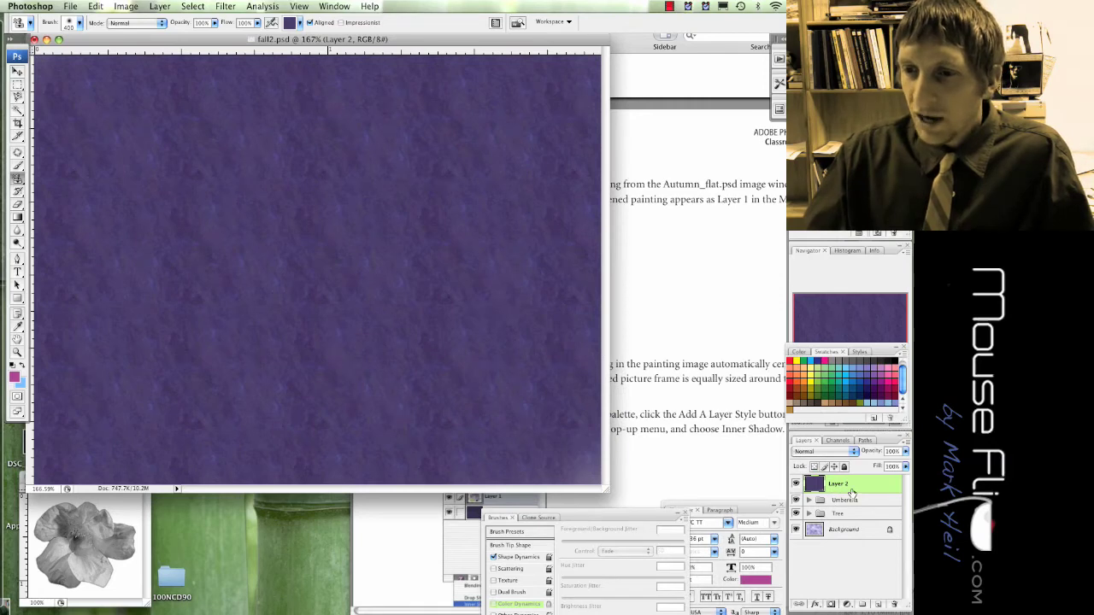
Step: Delete the purple-filled Layer 2, then undo to restore it
key(BackSpace)
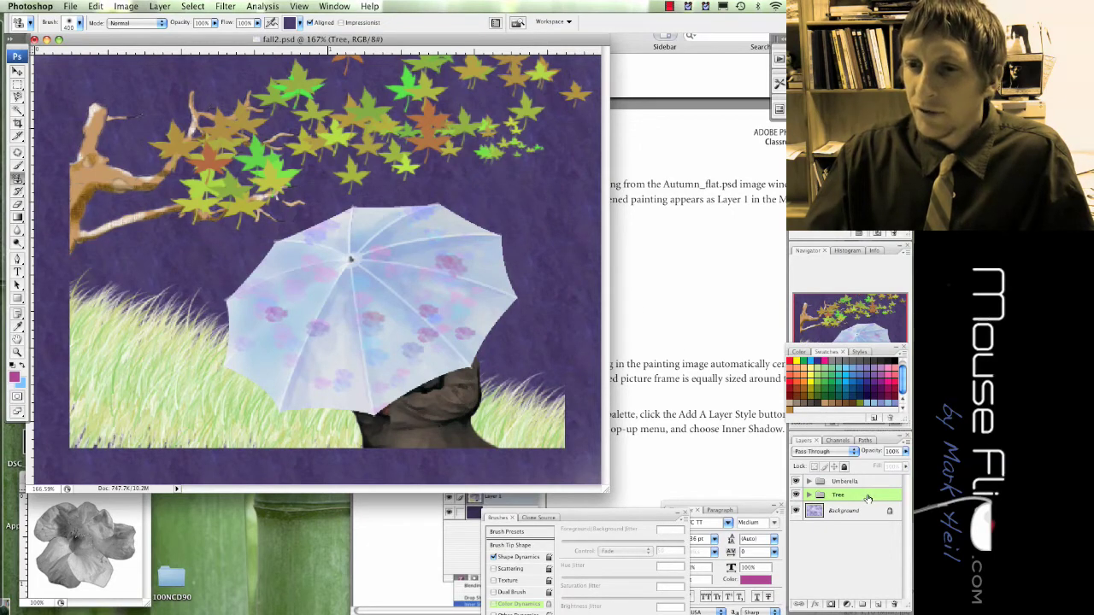
key(super+z)
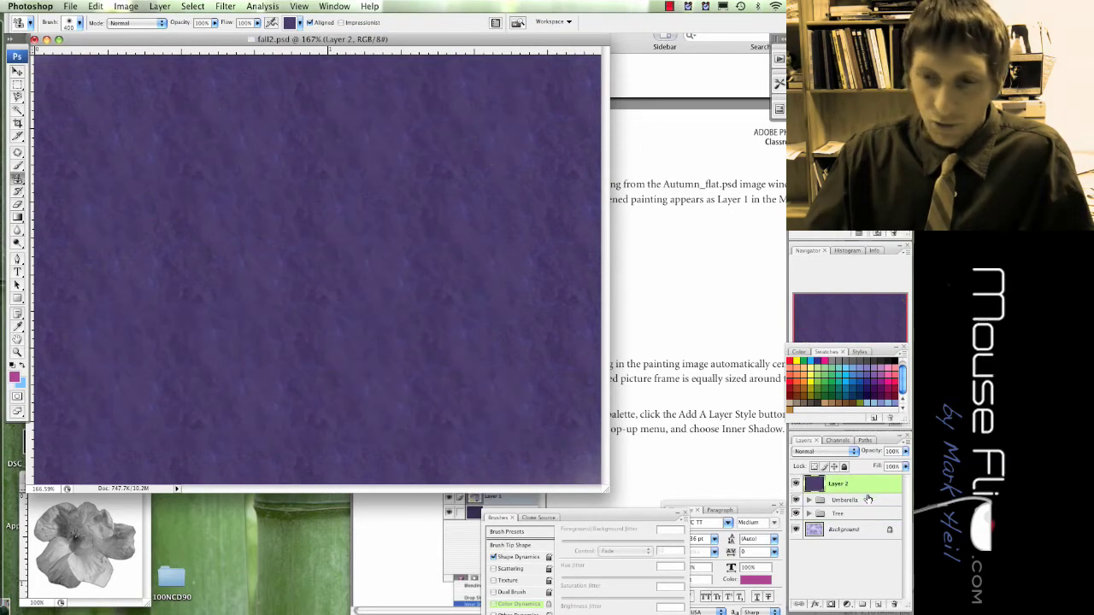
click(300, 23)
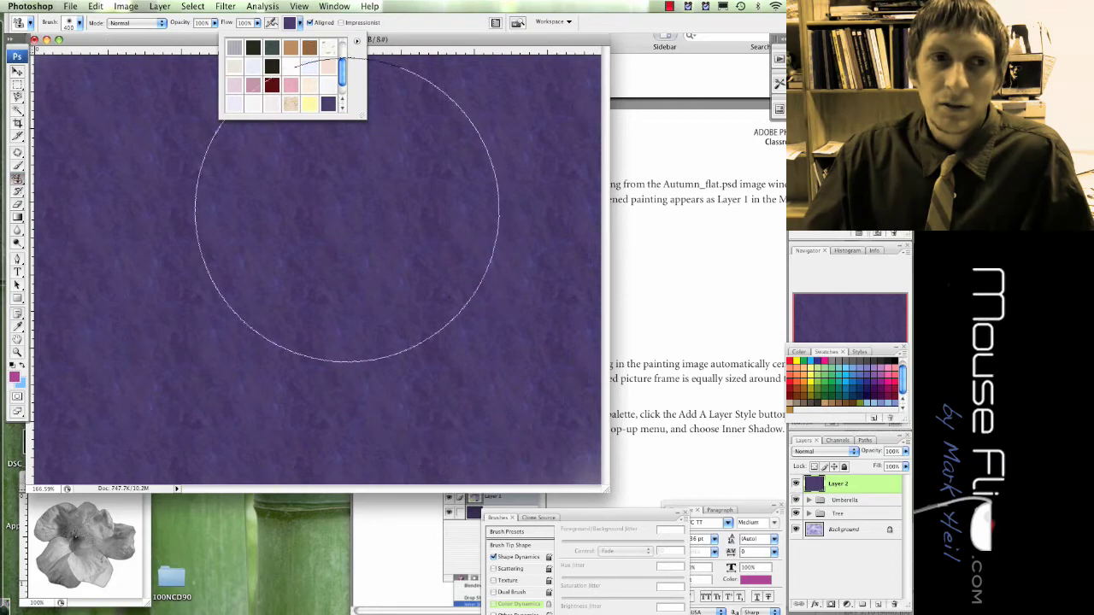
click(871, 496)
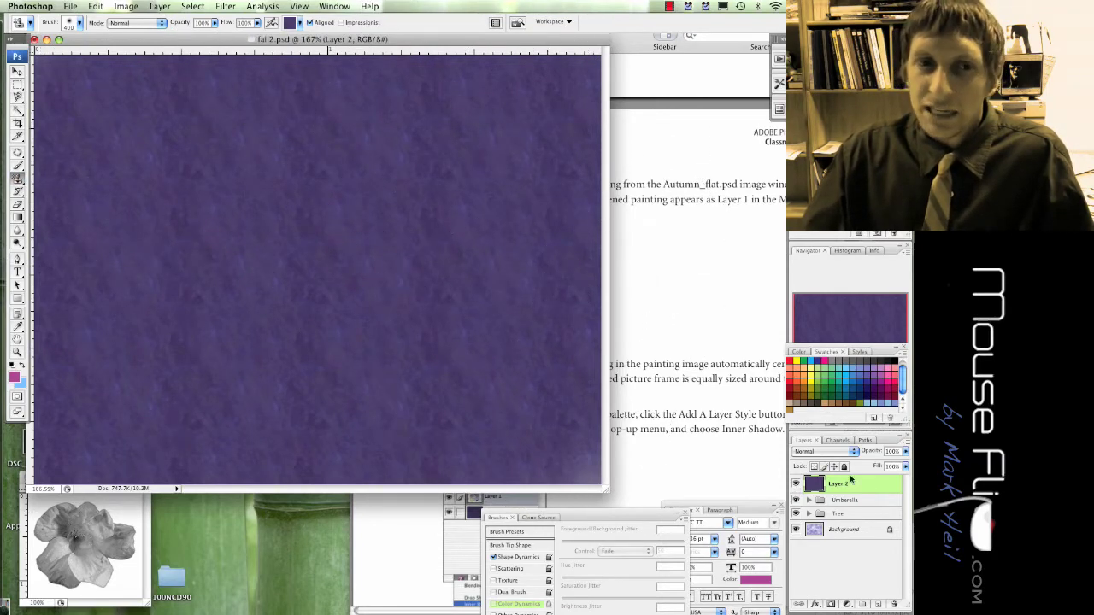
Step: Hide the pattern layer and marquee the painting area, then show it again
click(795, 485)
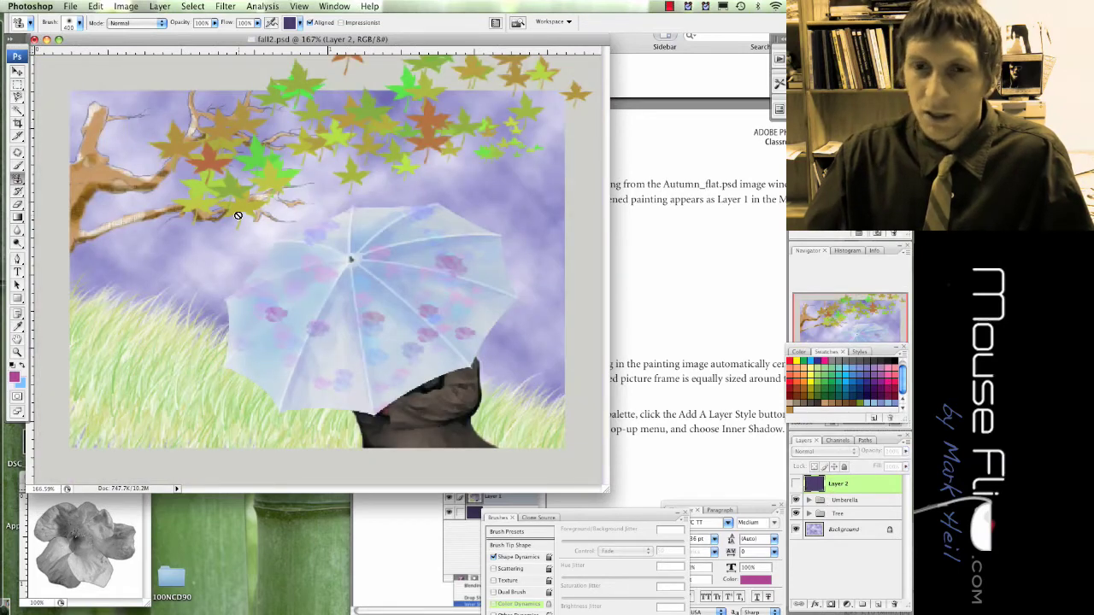
key(m)
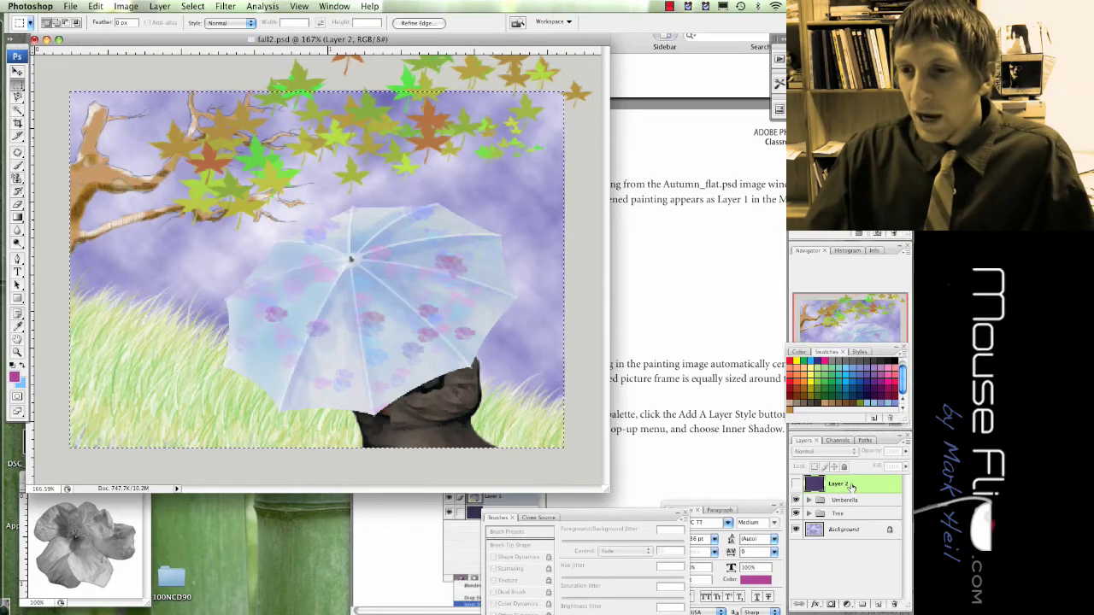
click(796, 483)
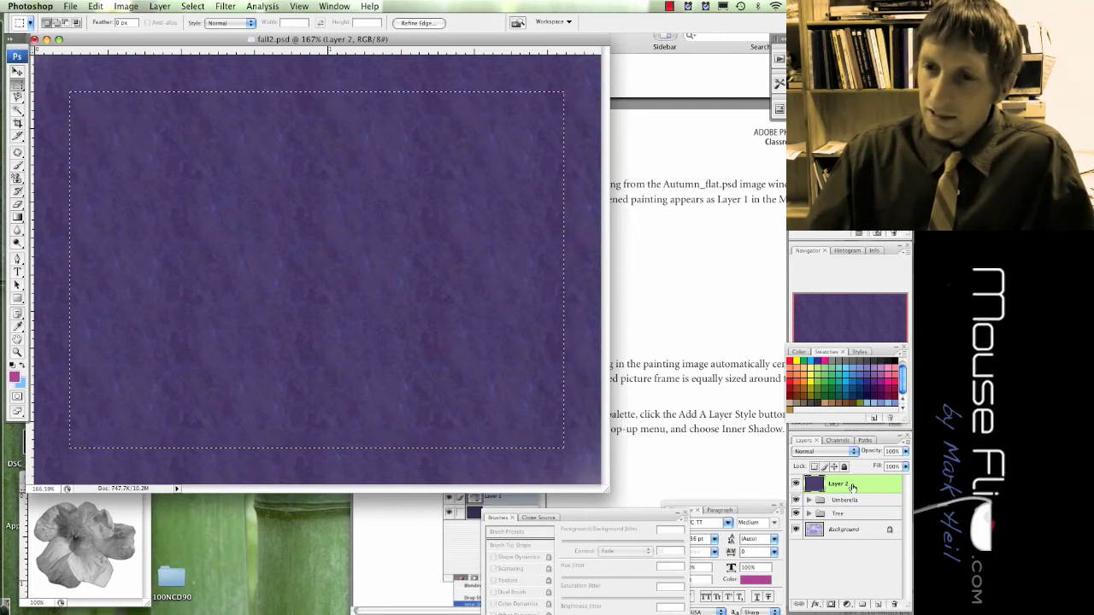
Step: Rename the layer 'purple' and delete its centre over the painting
double_click(838, 484)
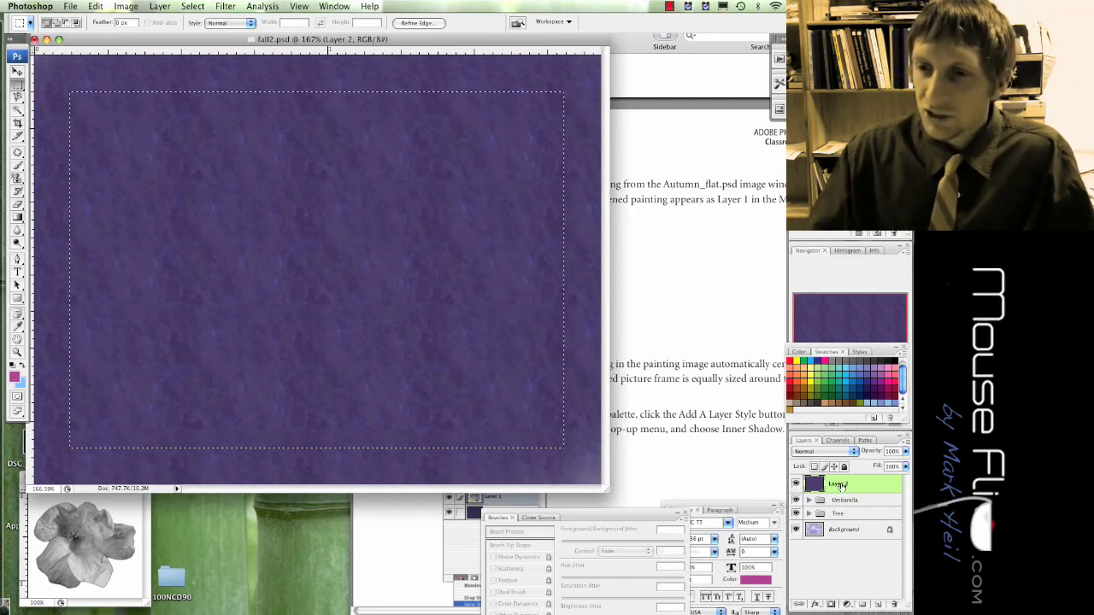
text(p)
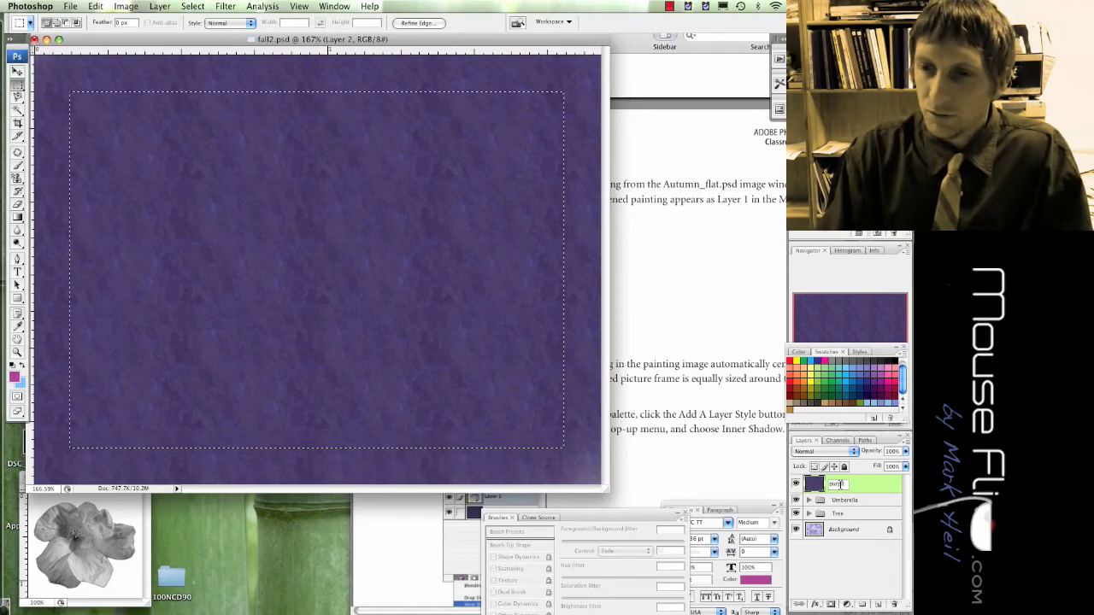
text(ictle)
key(Return)
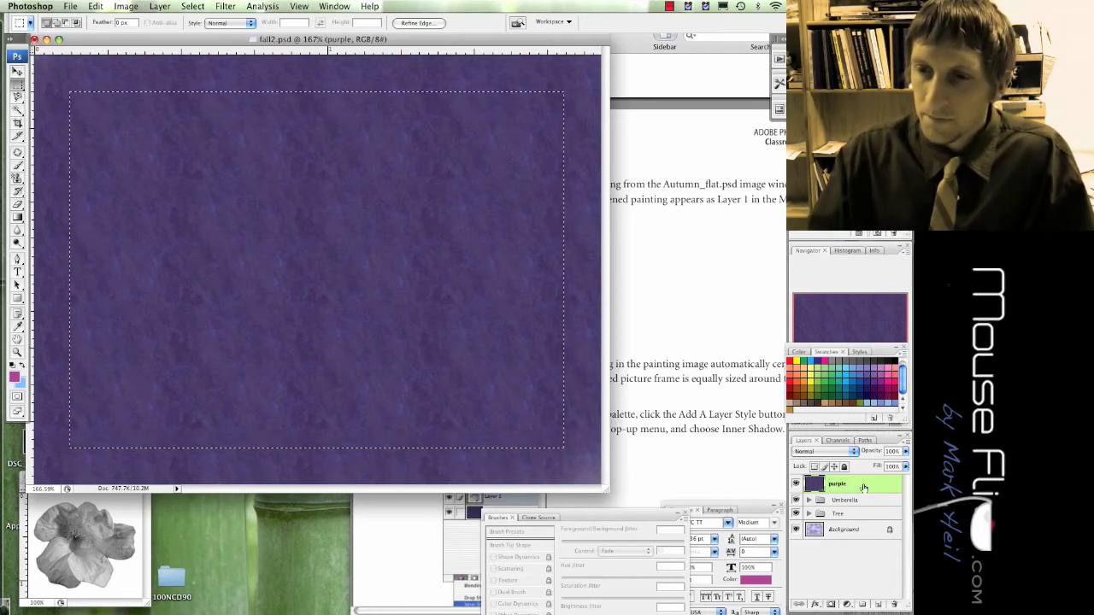
key(Delete)
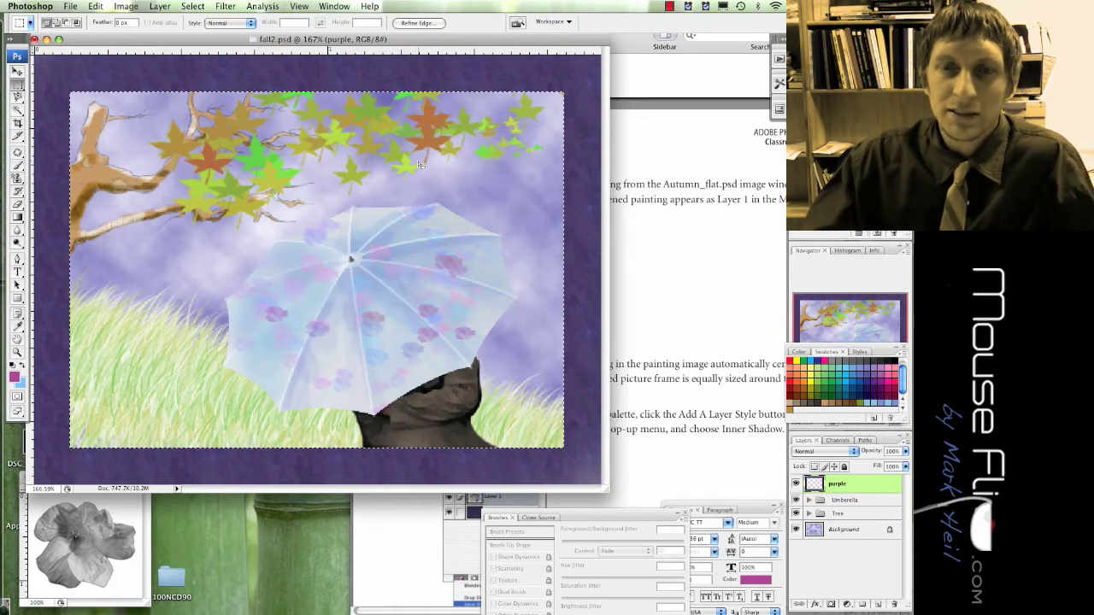
key(super+d)
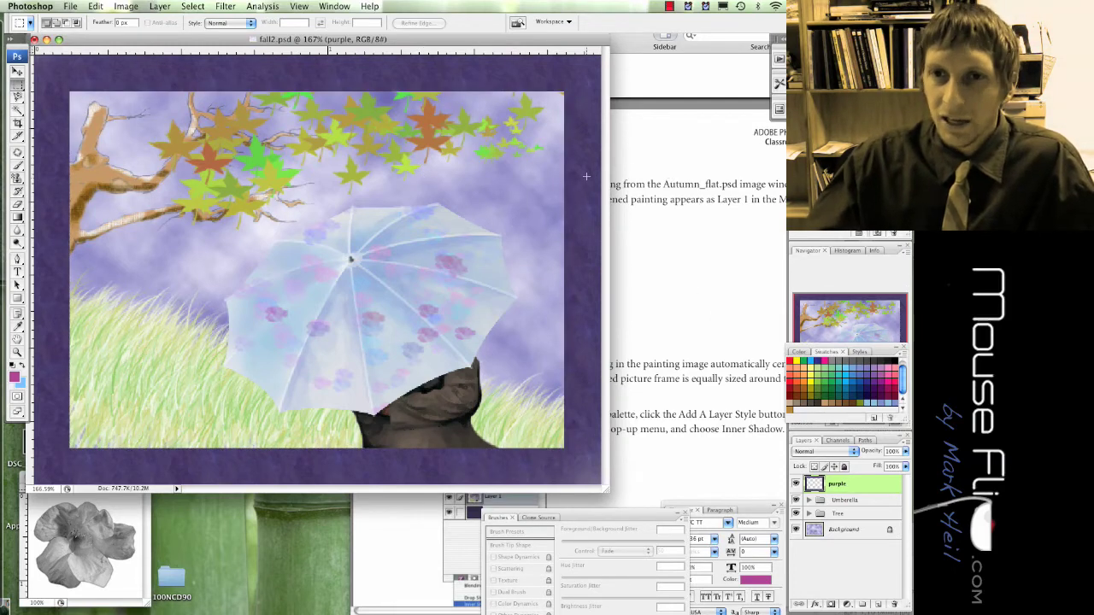
Step: Add a new layer filled with white
click(877, 605)
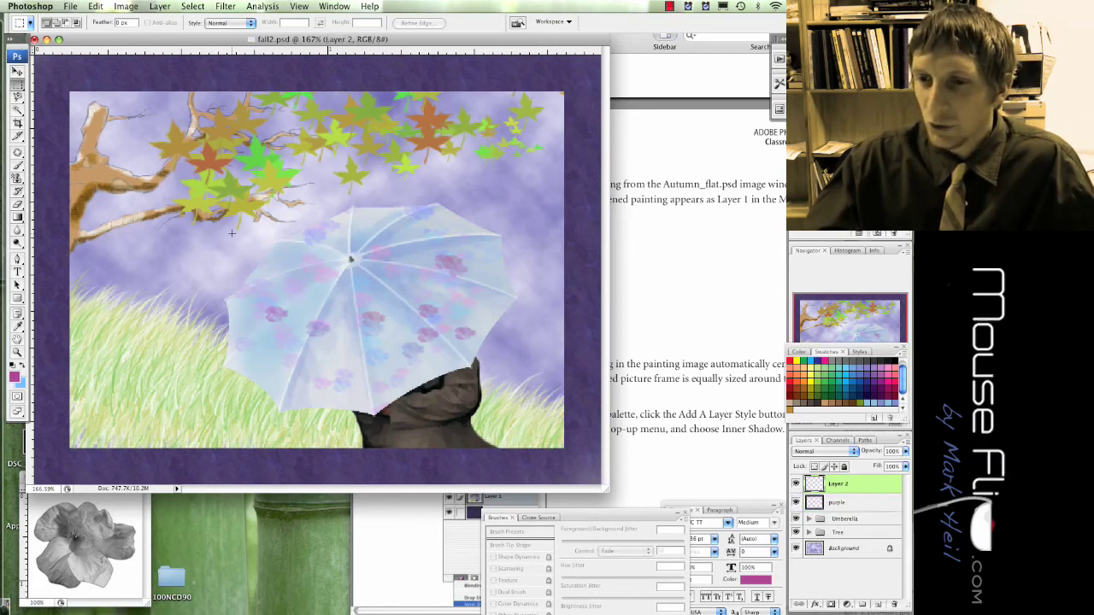
click(95, 6)
click(153, 181)
click(434, 209)
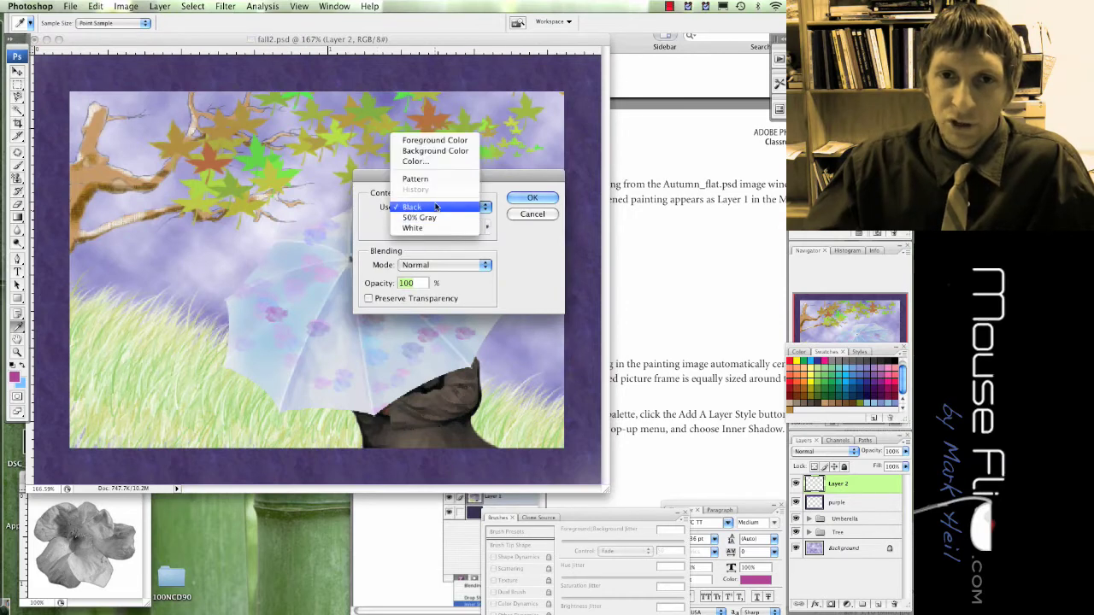
click(438, 228)
click(531, 197)
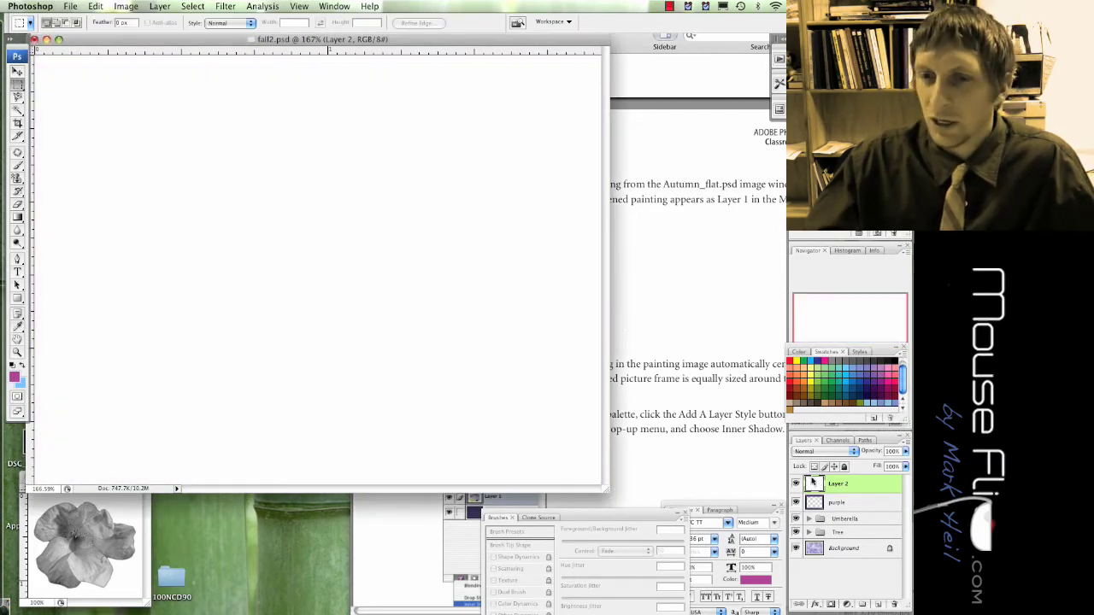
Step: Select a rectangle around the painting and clear the white inside it
click(842, 507)
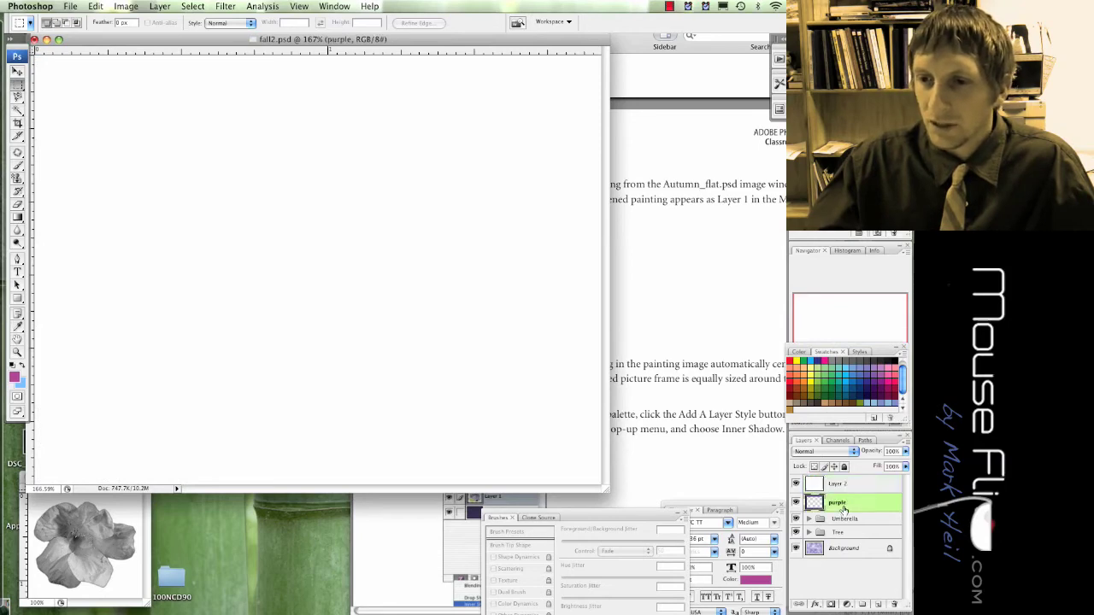
click(795, 483)
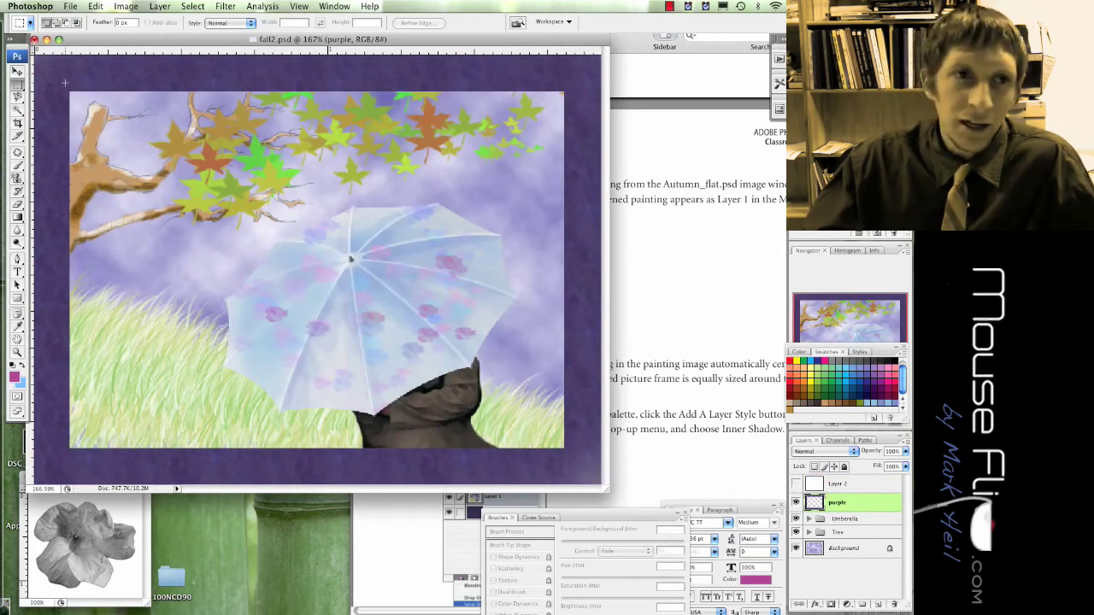
drag(254, 251, 578, 464)
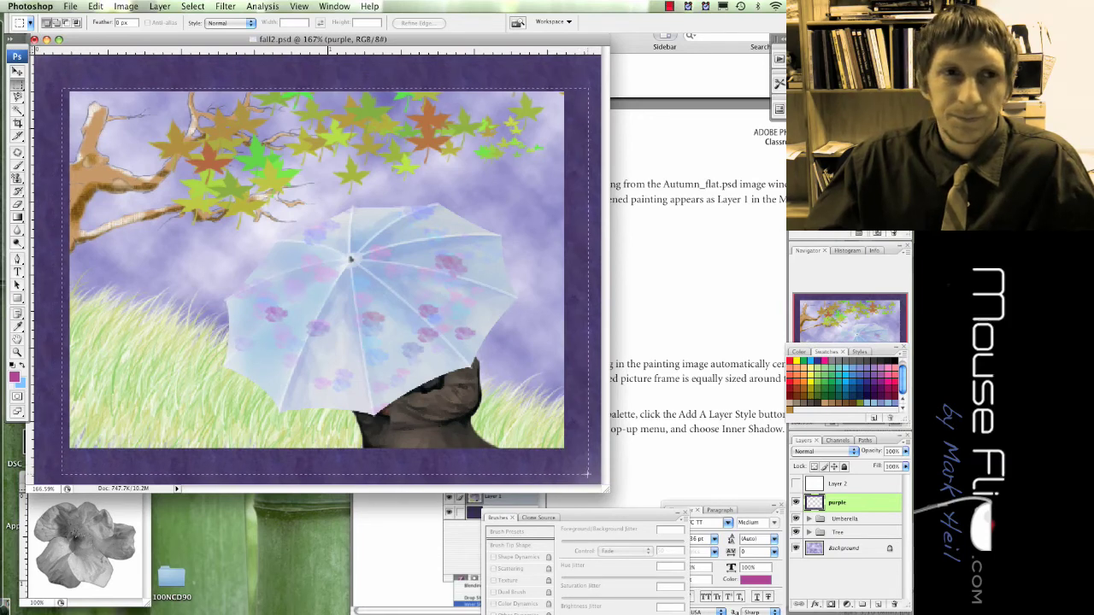
drag(588, 475, 564, 448)
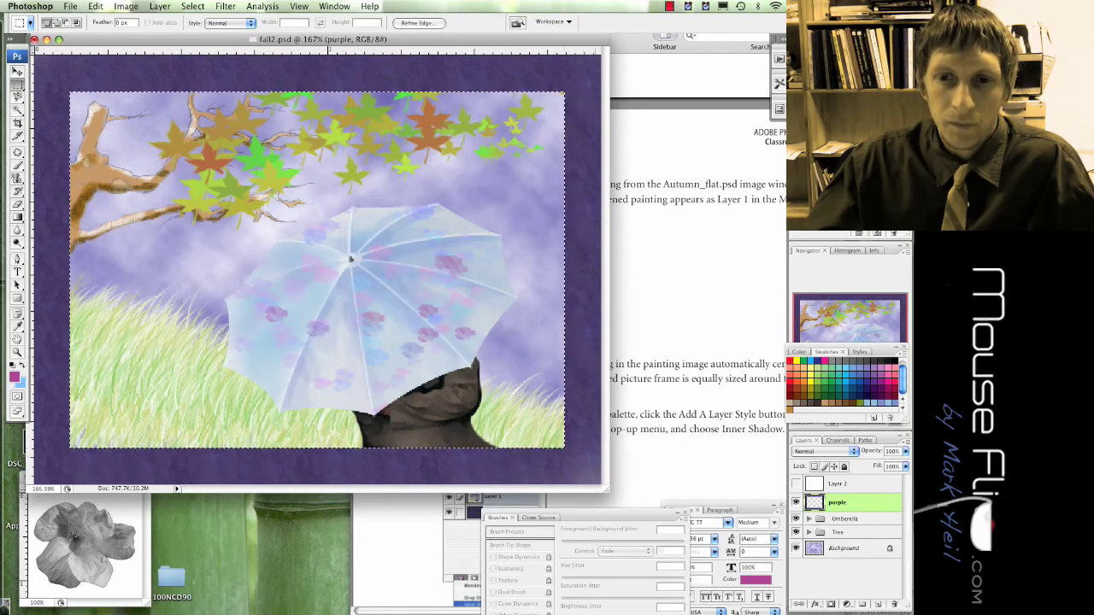
click(829, 484)
click(796, 483)
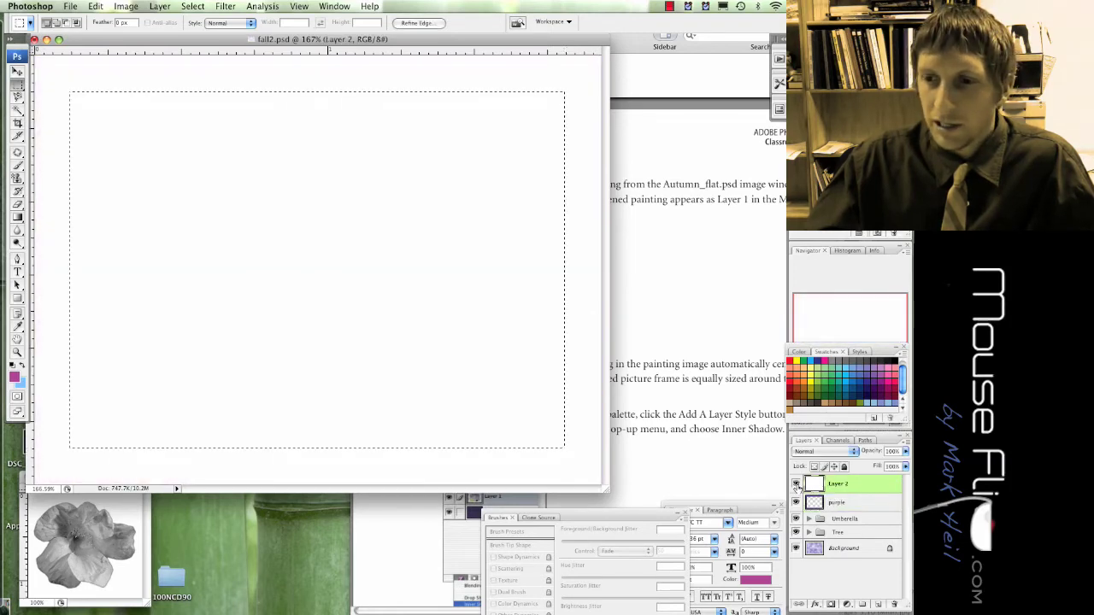
key(Delete)
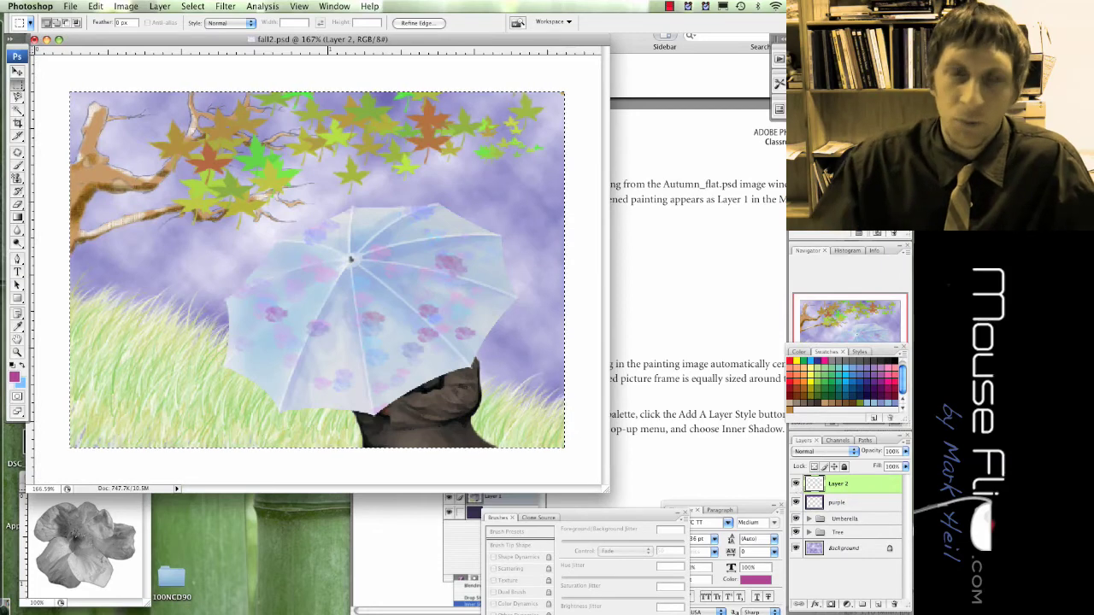
Step: Select just inside the purple border, invert, and delete the outer white
click(799, 484)
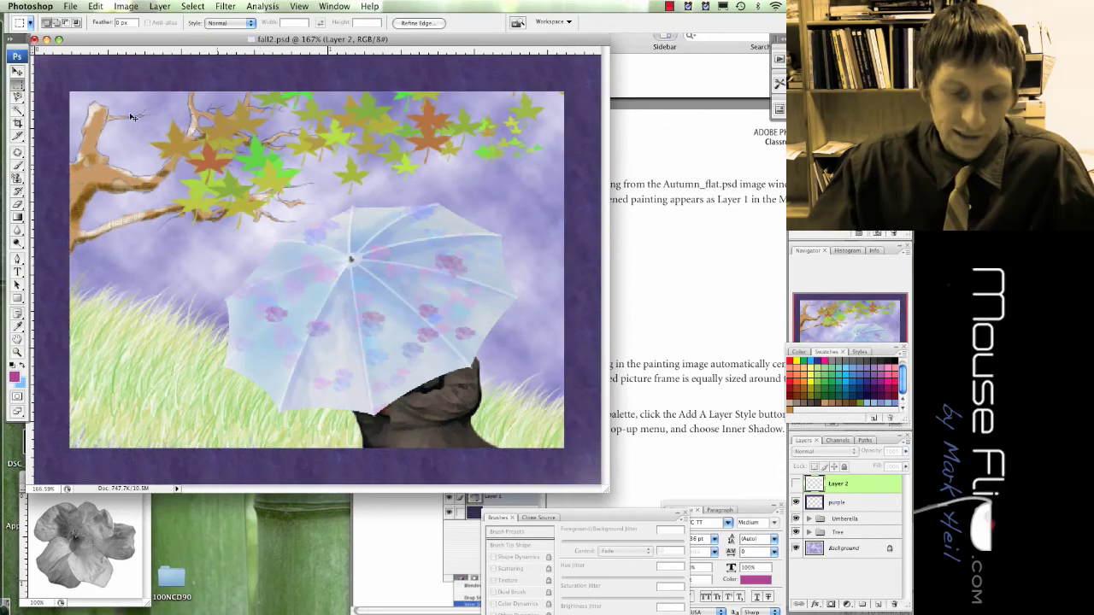
click(57, 67)
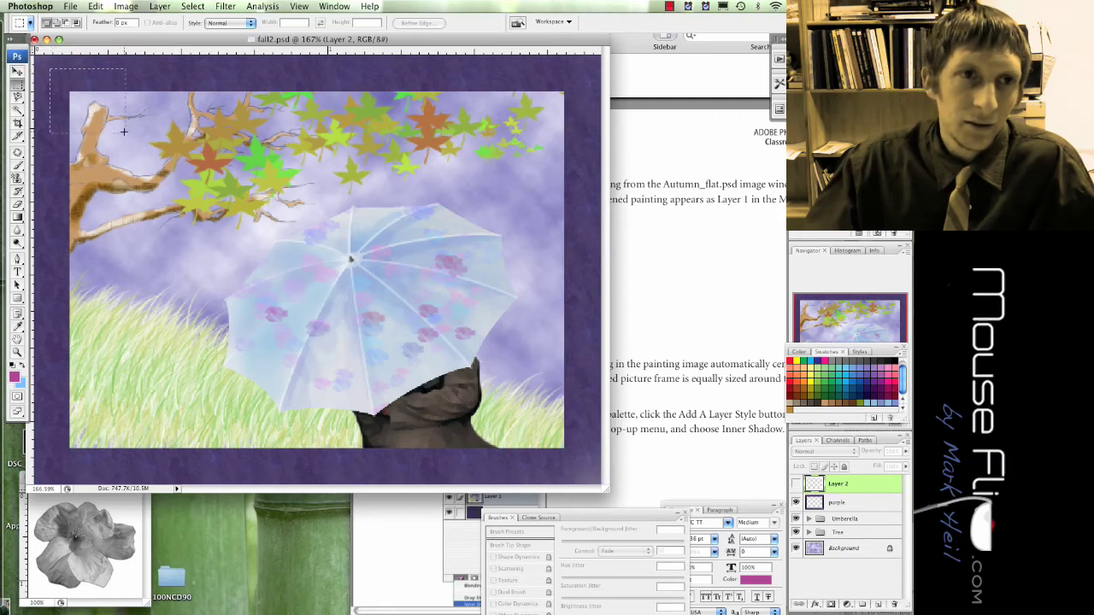
click(796, 484)
drag(414, 313, 55, 78)
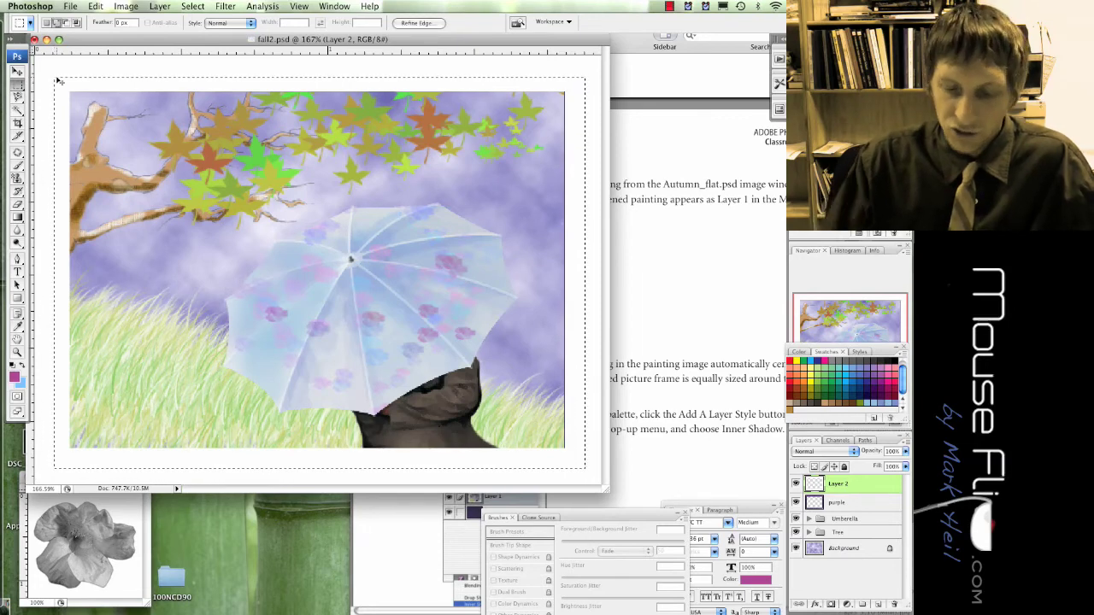
key(ctrl+shift+i)
key(Delete)
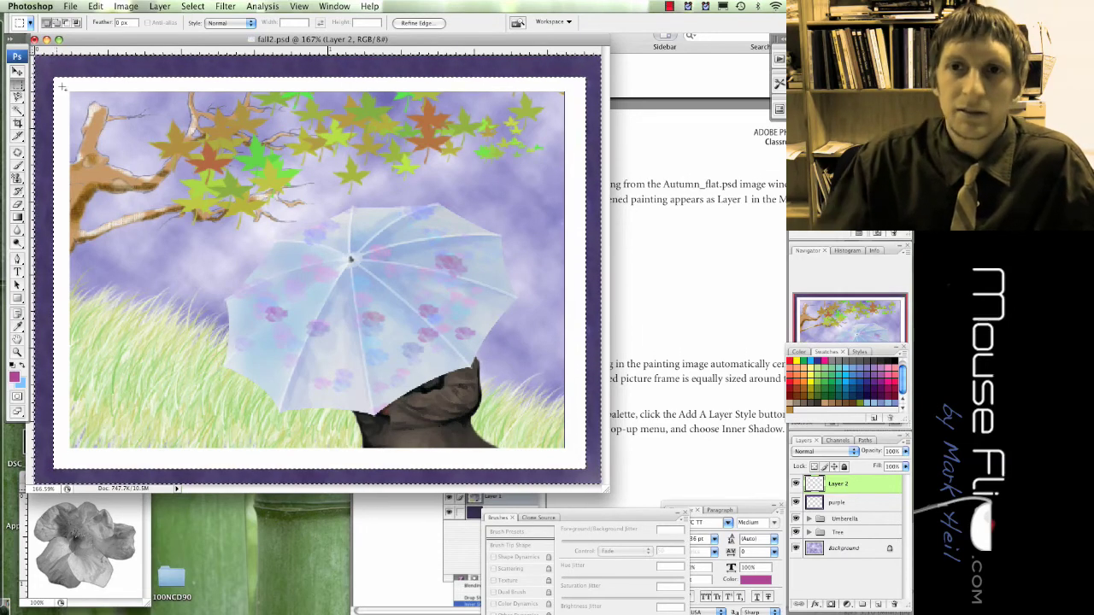
key(ctrl+d)
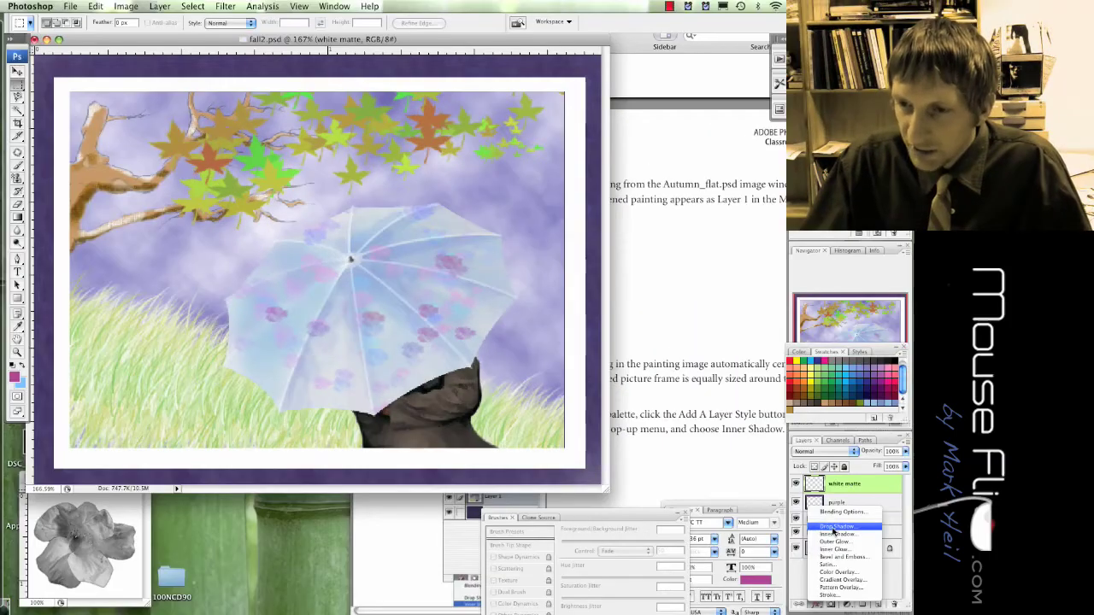
Step: Open the layer effects list to add a Drop Shadow to the white trim
click(833, 531)
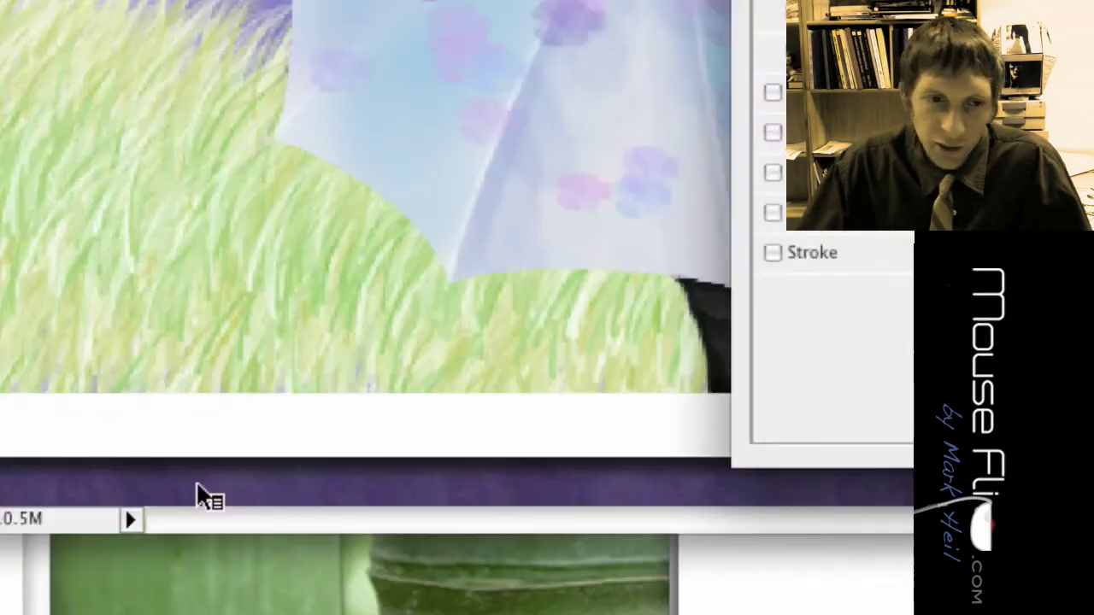